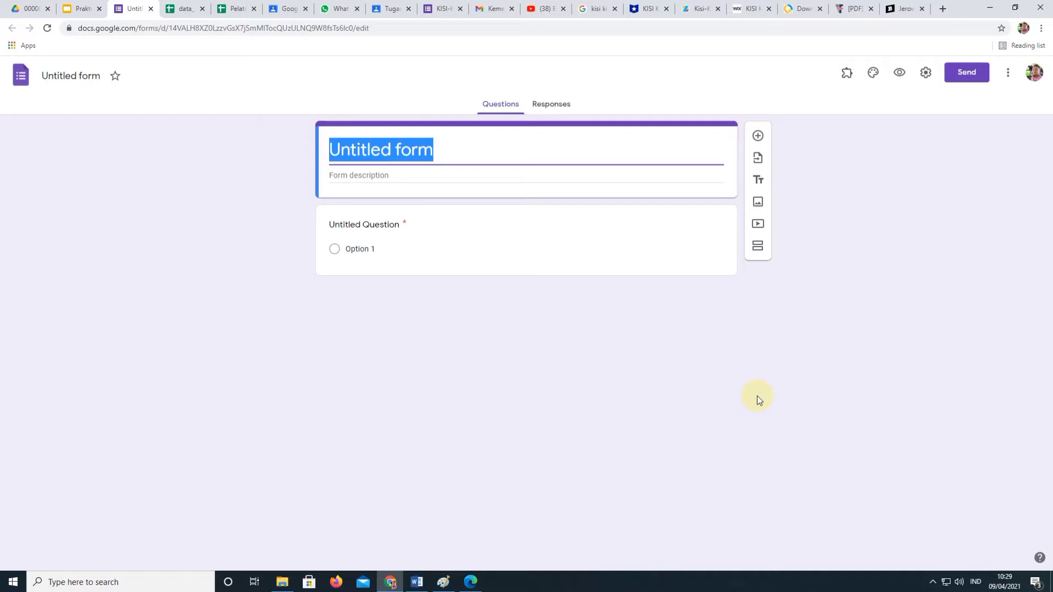
Set the form title to "Penilaian Akhir Tahun 2020 / 2021"
type("Pe")
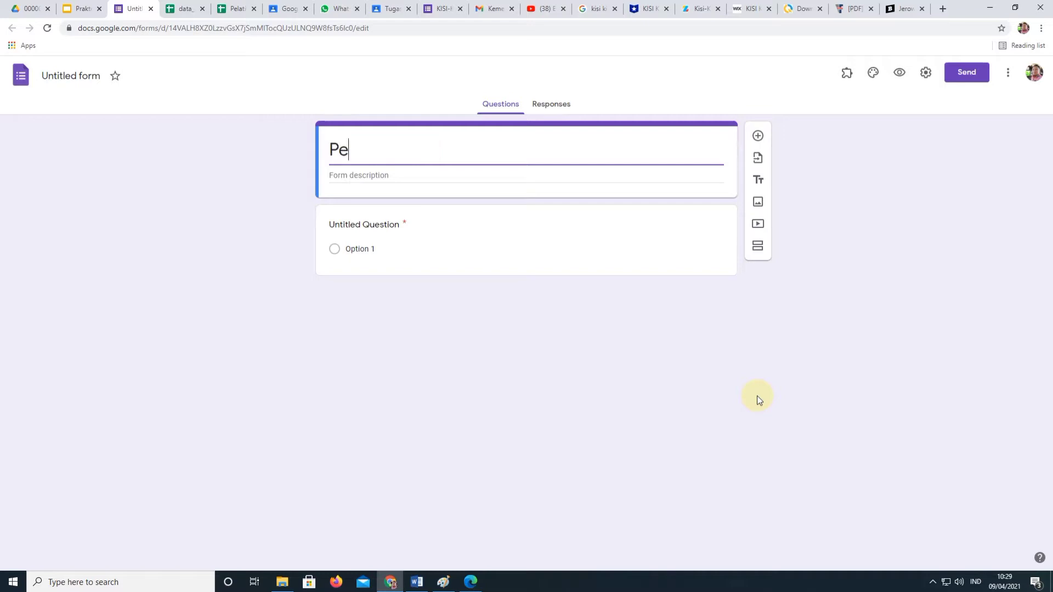
type("nilaian A")
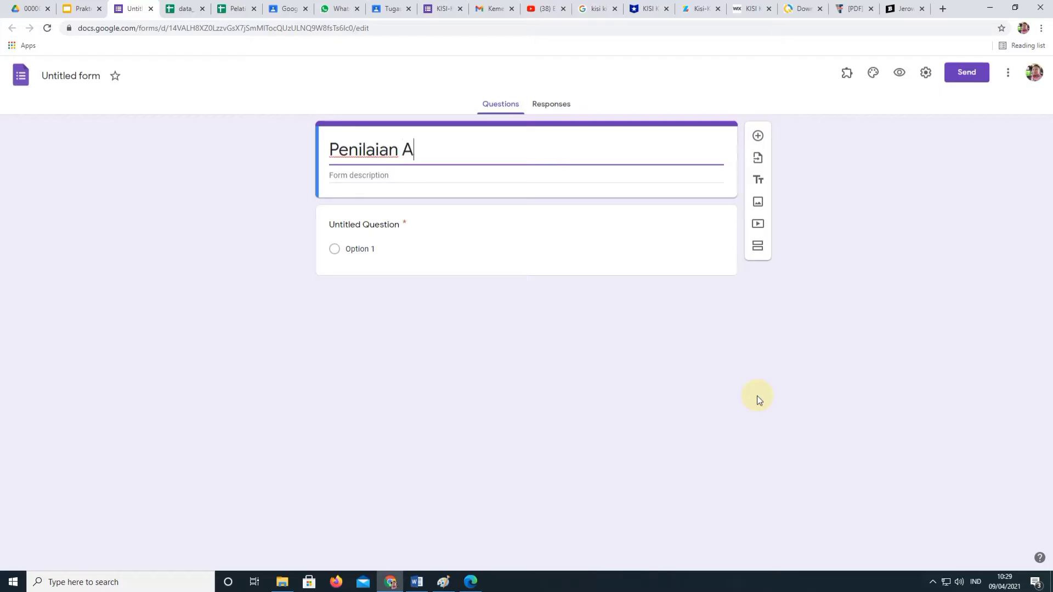
type("khir Tahun")
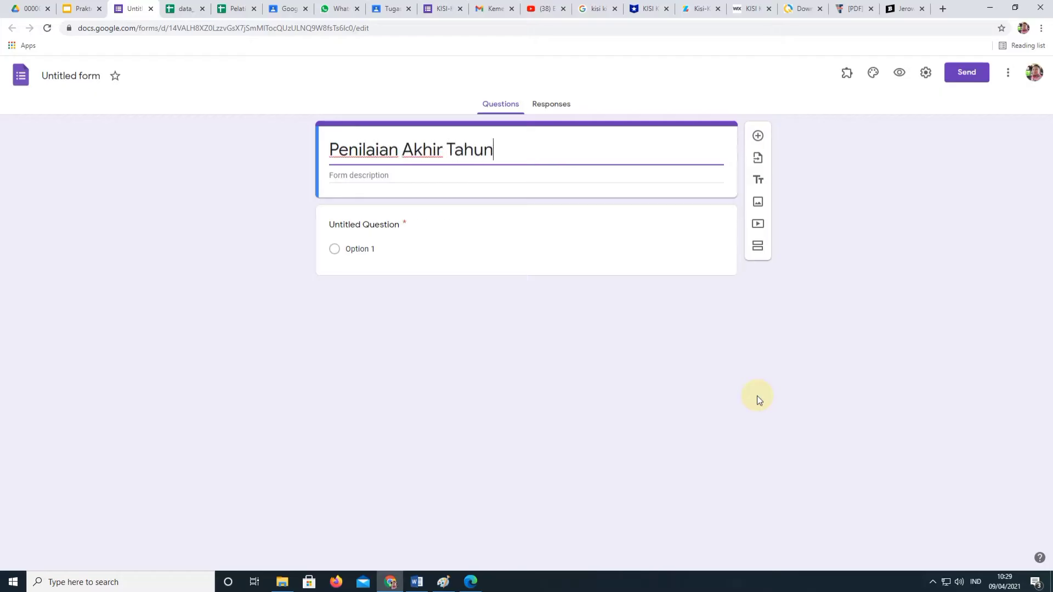
type(" 2020")
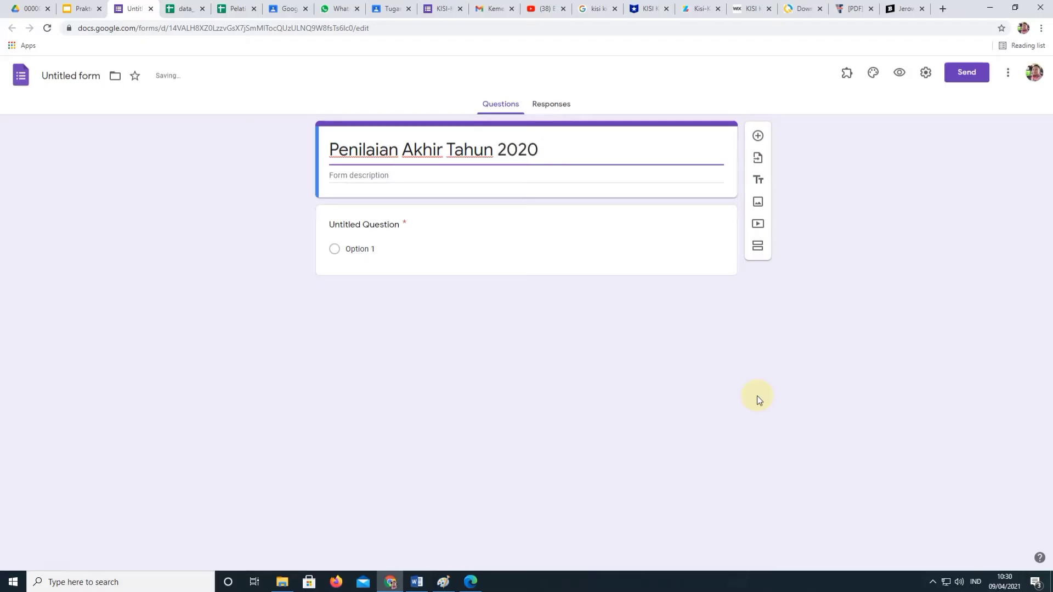
type(" / 2021")
Enter the form description "Silahkan isi bagian yang harus diisi (bertanda *)"
left_click(391, 179)
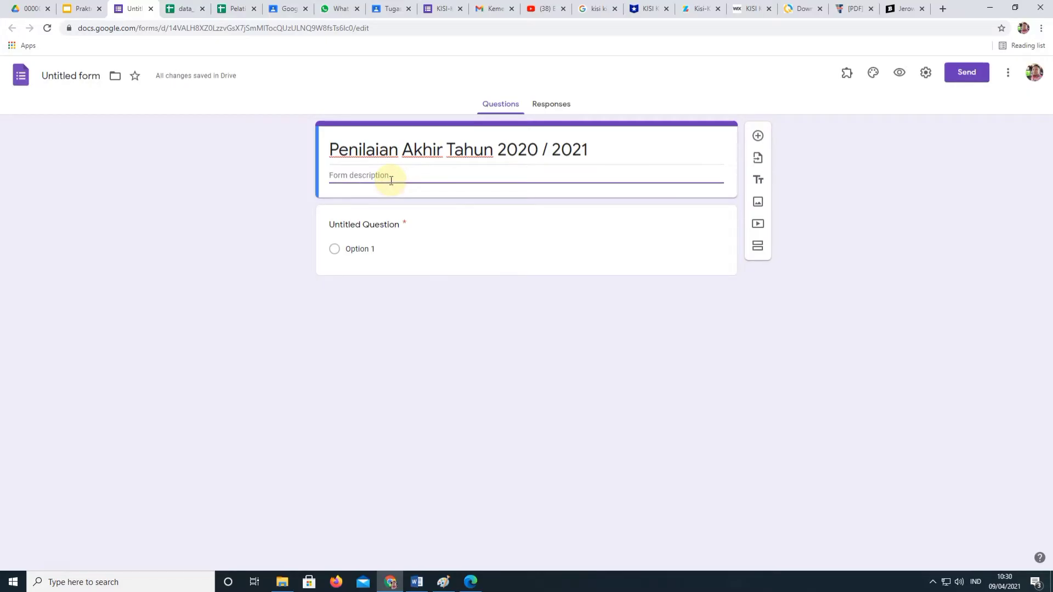
type("Silahkan isi")
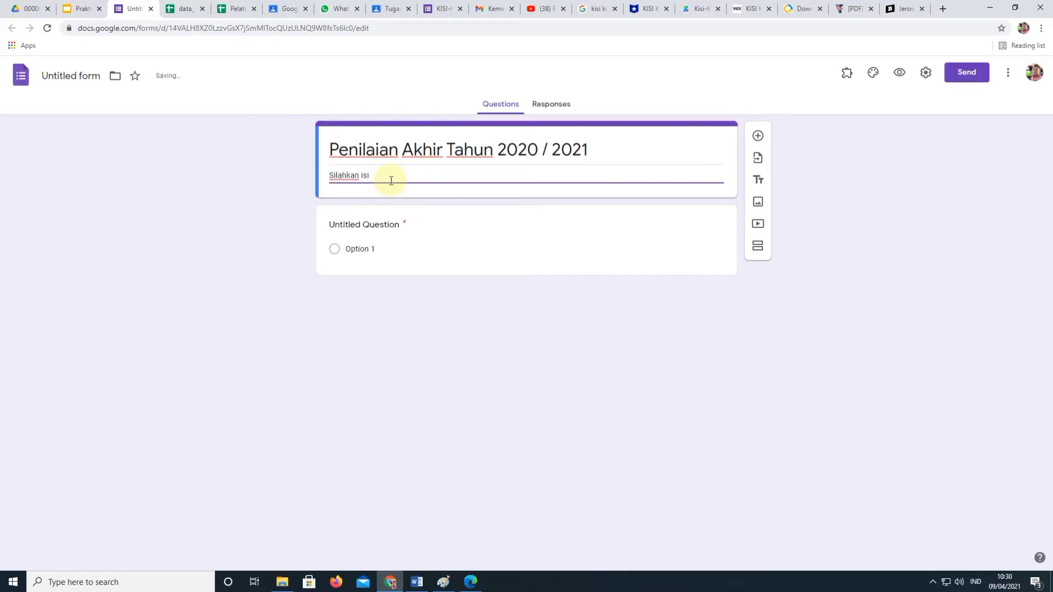
type(" bagian yang harus diisi (bertanda")
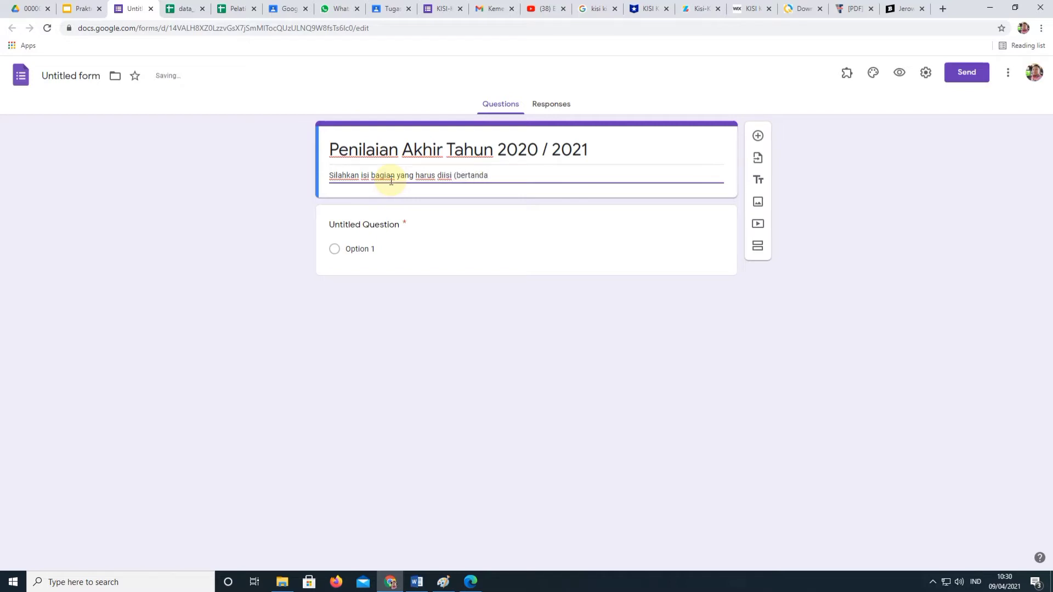
type(" *)")
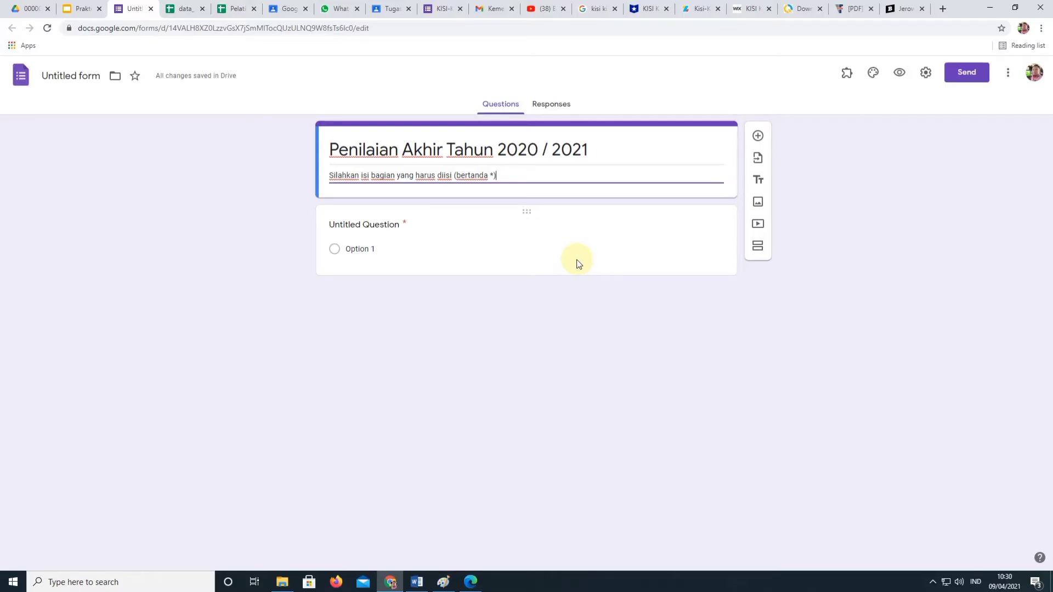
Title the untitled question "Nama" and add a duplicate of it titled "Absen"
left_click(379, 225)
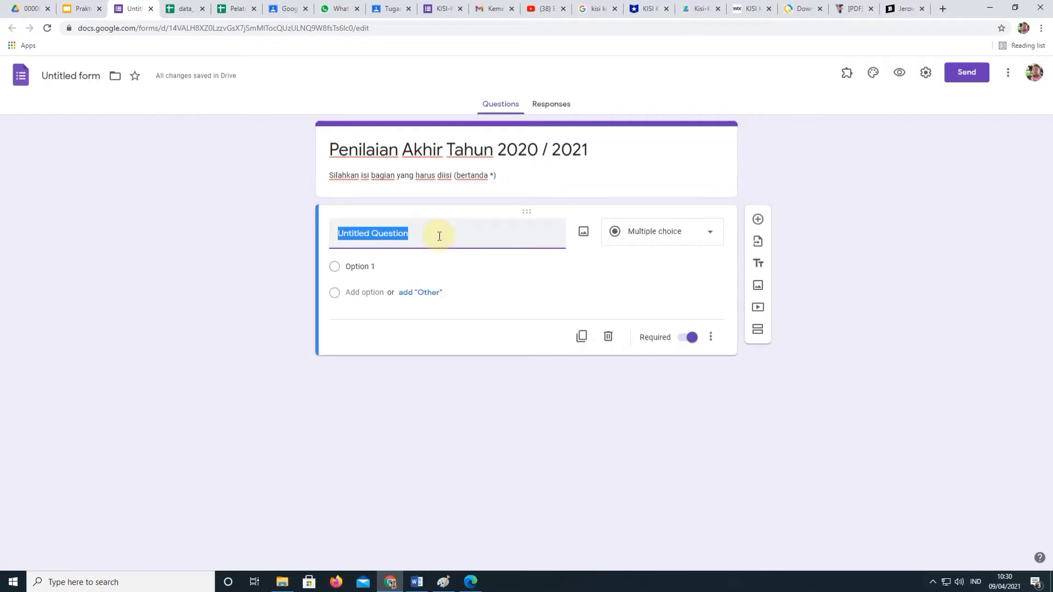
type("Nama")
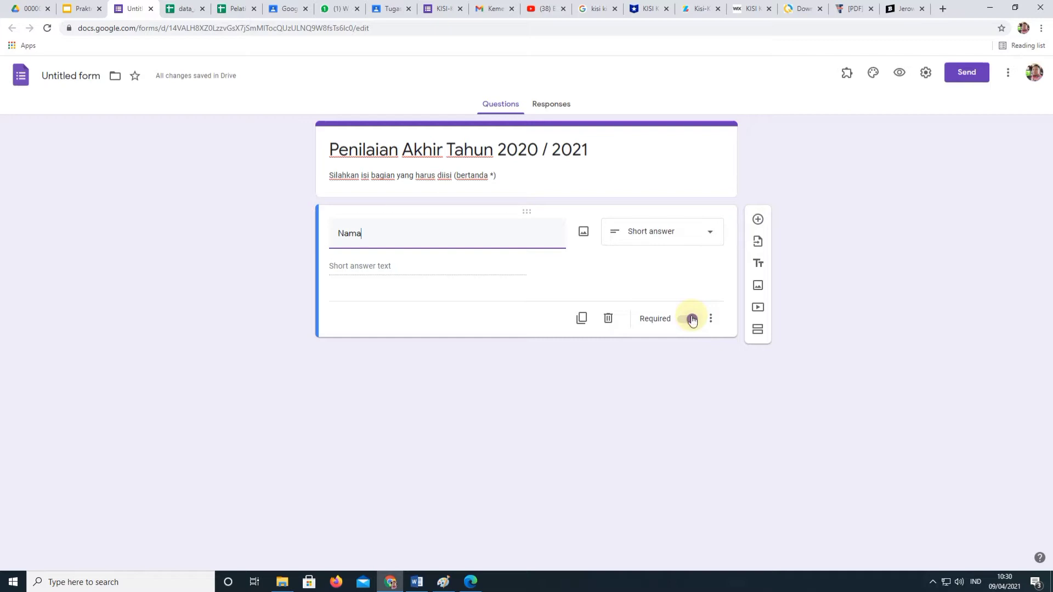
left_click(690, 311)
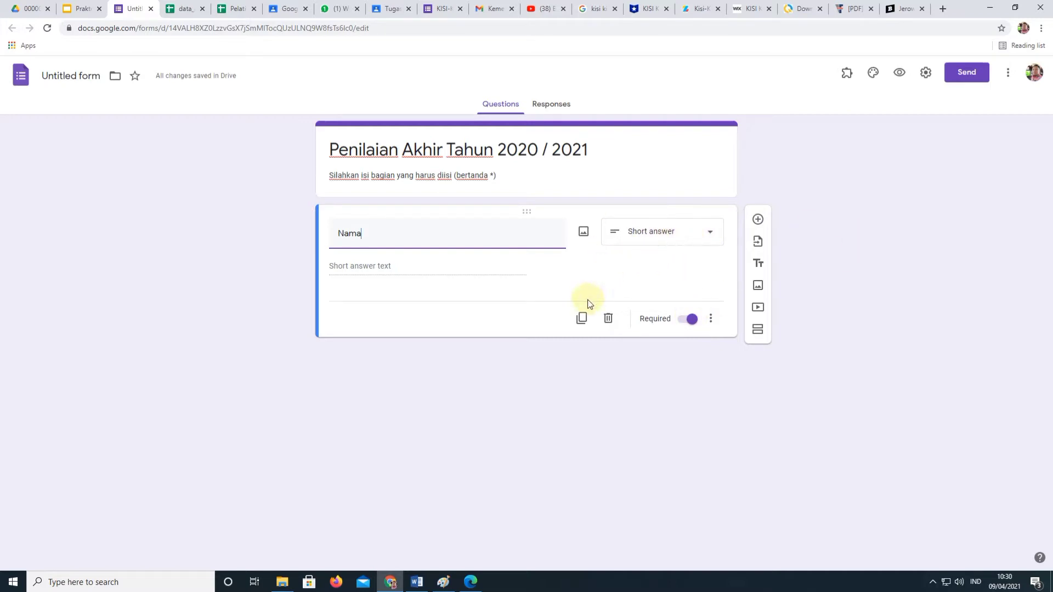
left_click(582, 318)
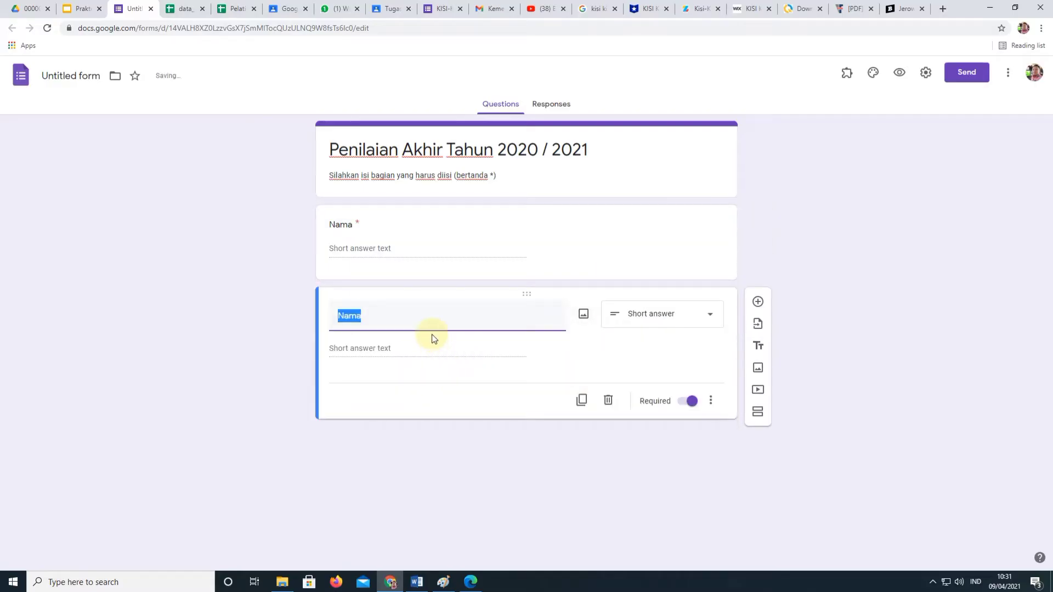
type("Absen")
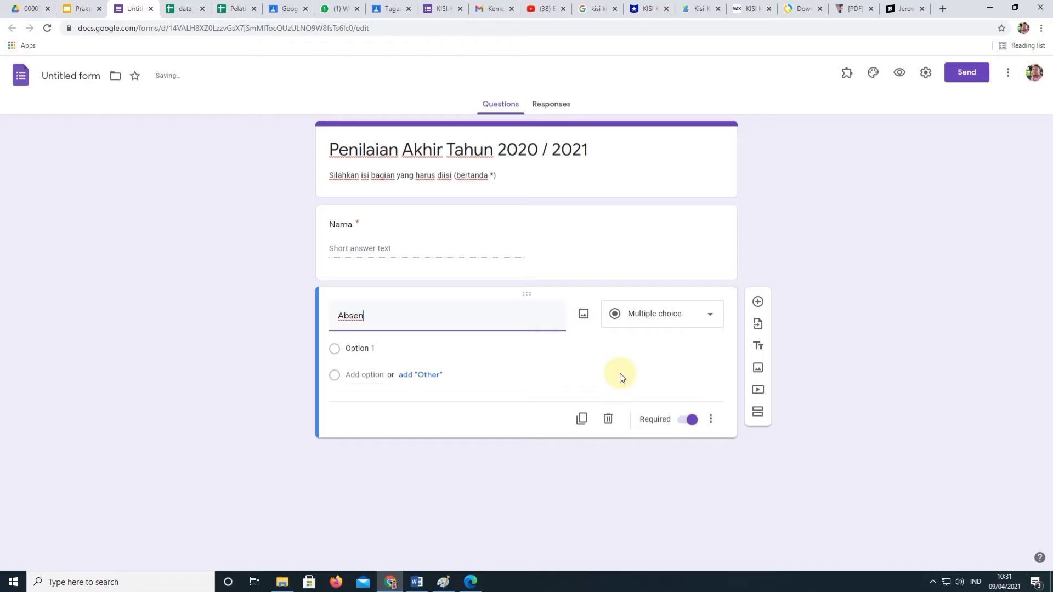
Duplicate the Absen question, title the copy "Kelas" and make it a short answer question
left_click(581, 419)
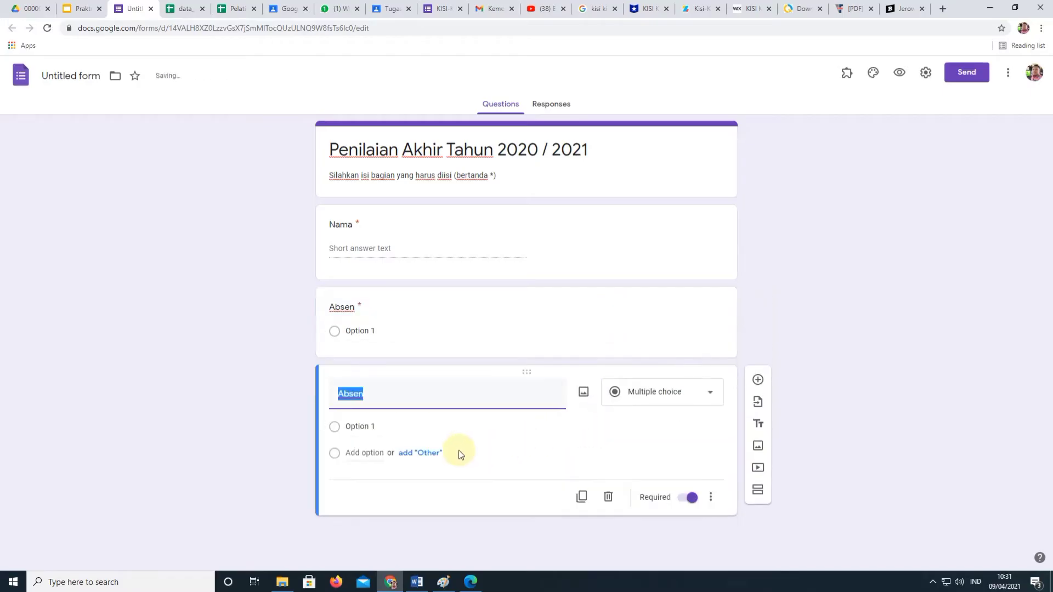
type("Kelas")
left_click(705, 393)
left_click(655, 239)
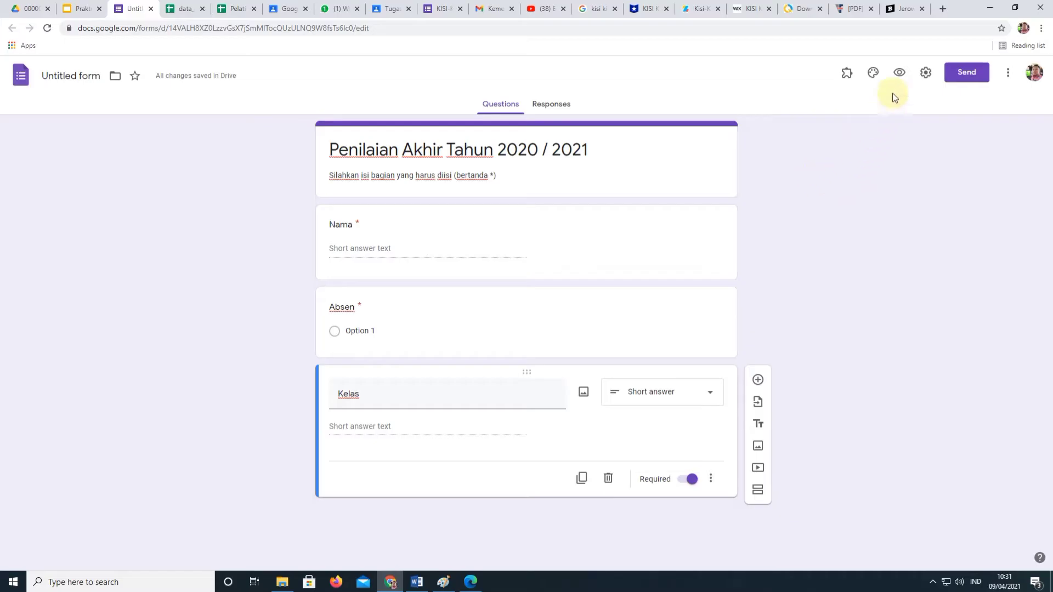
In the form's general settings, remove the restriction to users in the organization and enable collecting email addresses
left_click(926, 73)
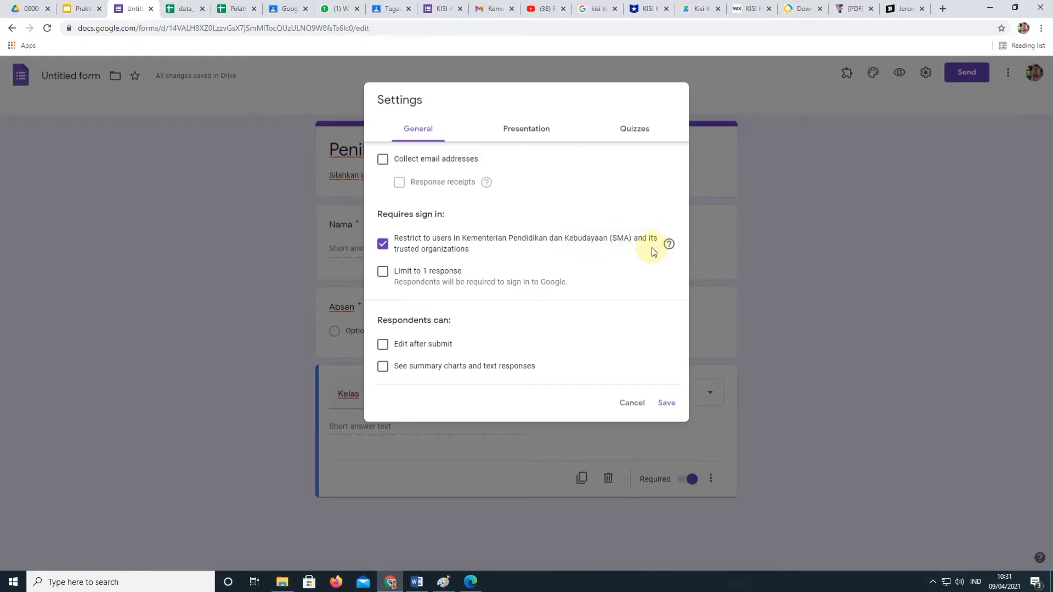
left_click(383, 248)
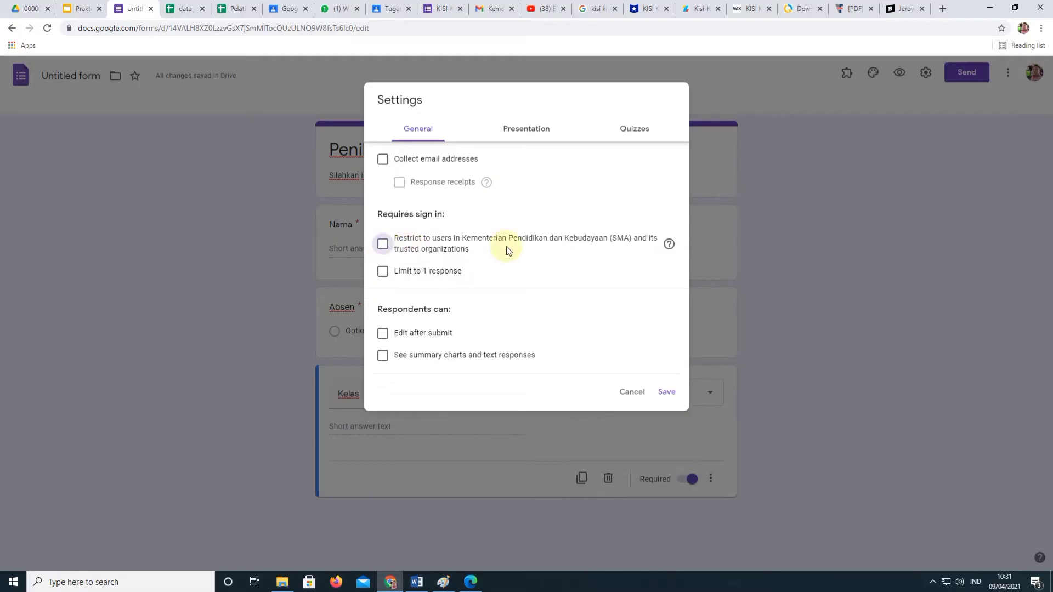
left_click(383, 163)
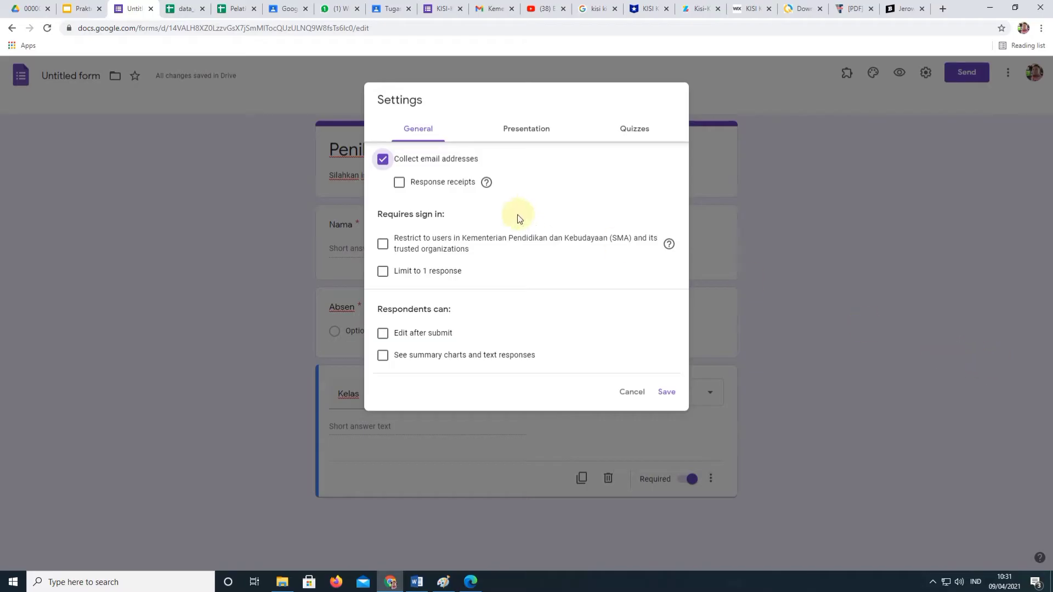
left_click(383, 163)
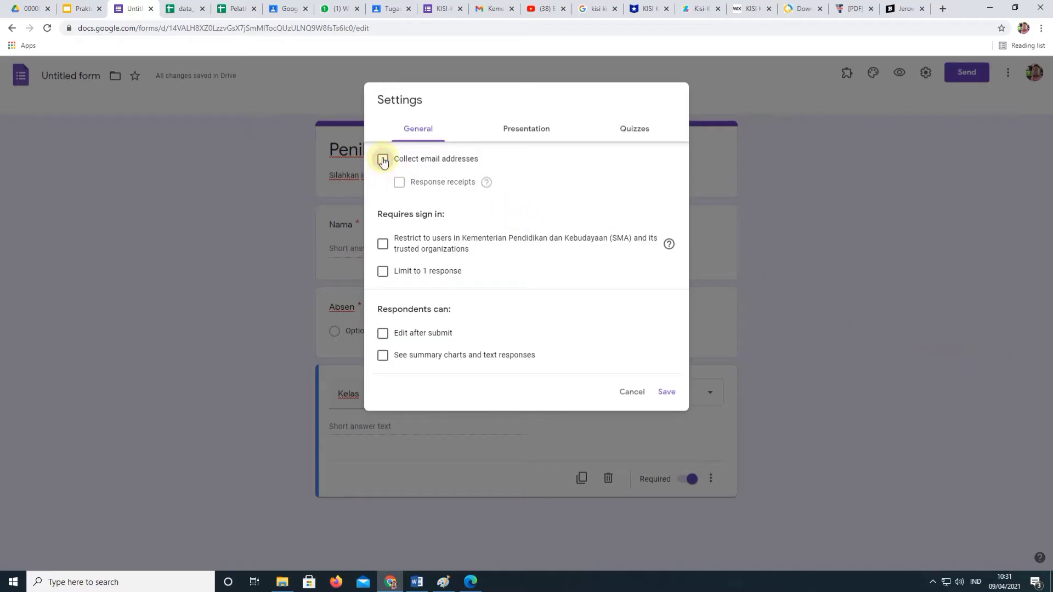
left_click(382, 161)
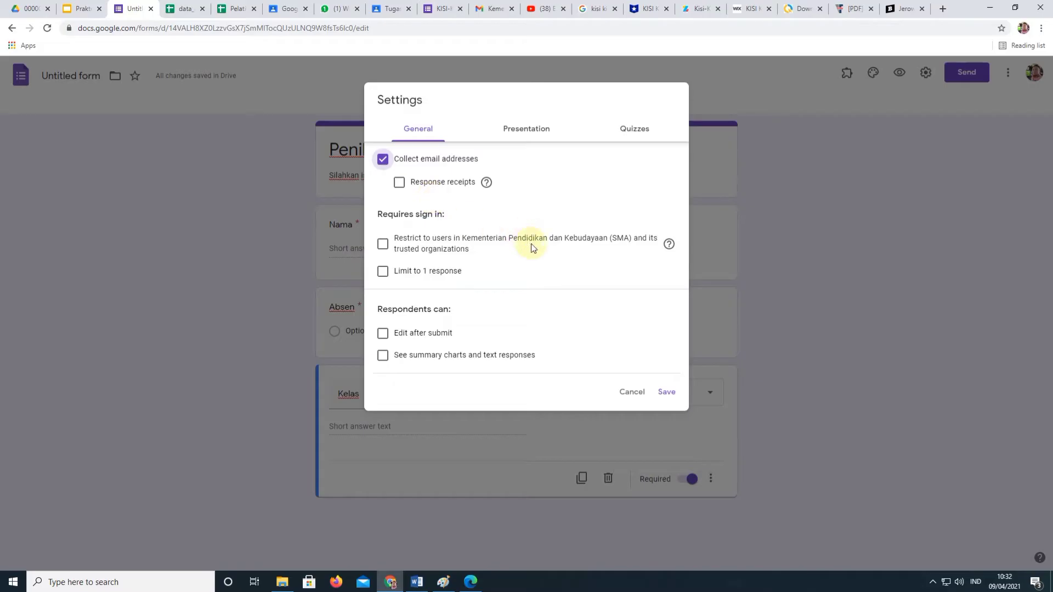
In the presentation settings, enable shuffled question order and disable the link to submit another response
left_click(532, 136)
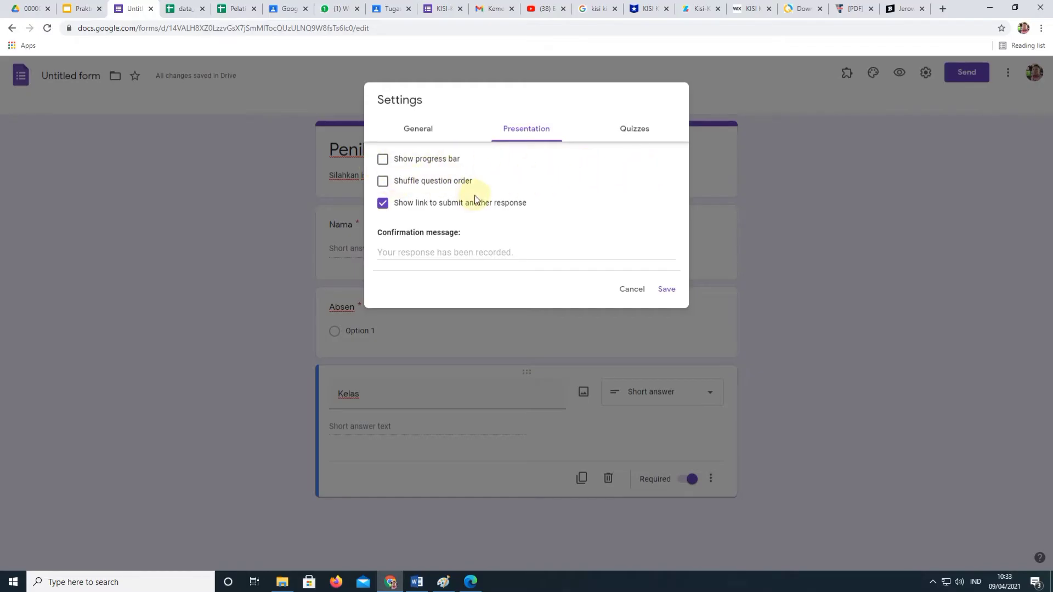
left_click(382, 181)
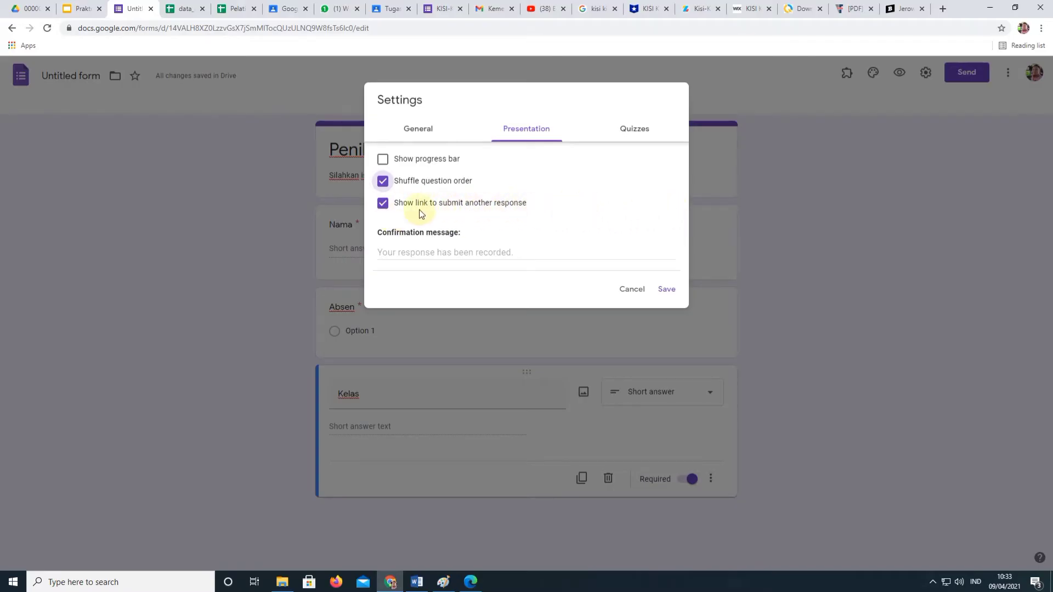
left_click(383, 203)
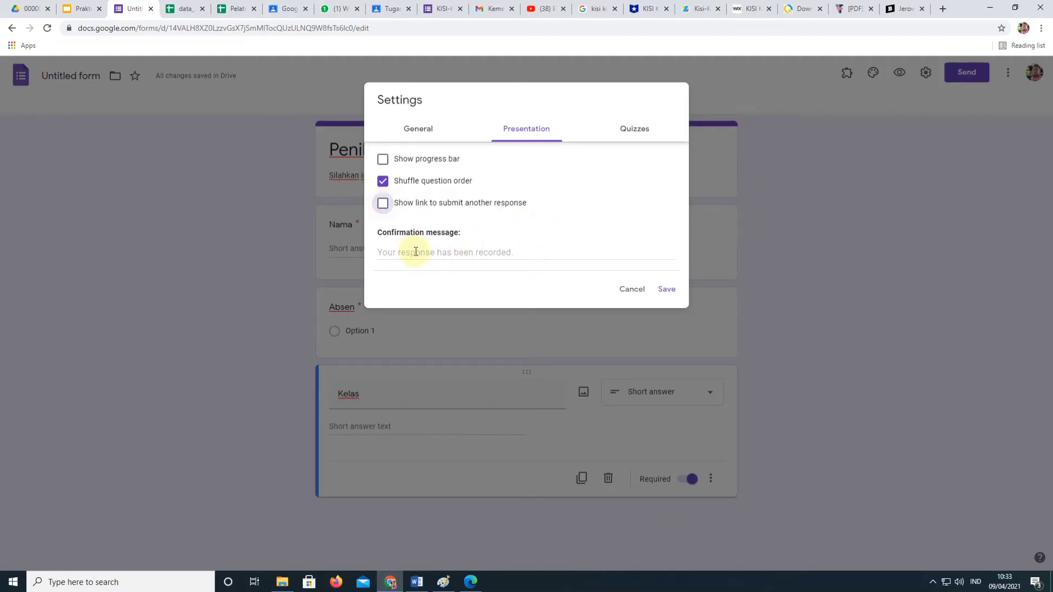
Set the confirmation message to "Terima kasih telah mengerjakan PAT. Untuk nilai silahkan WA ke Bapak/Ibu Guru Pengajar."
left_click(459, 250)
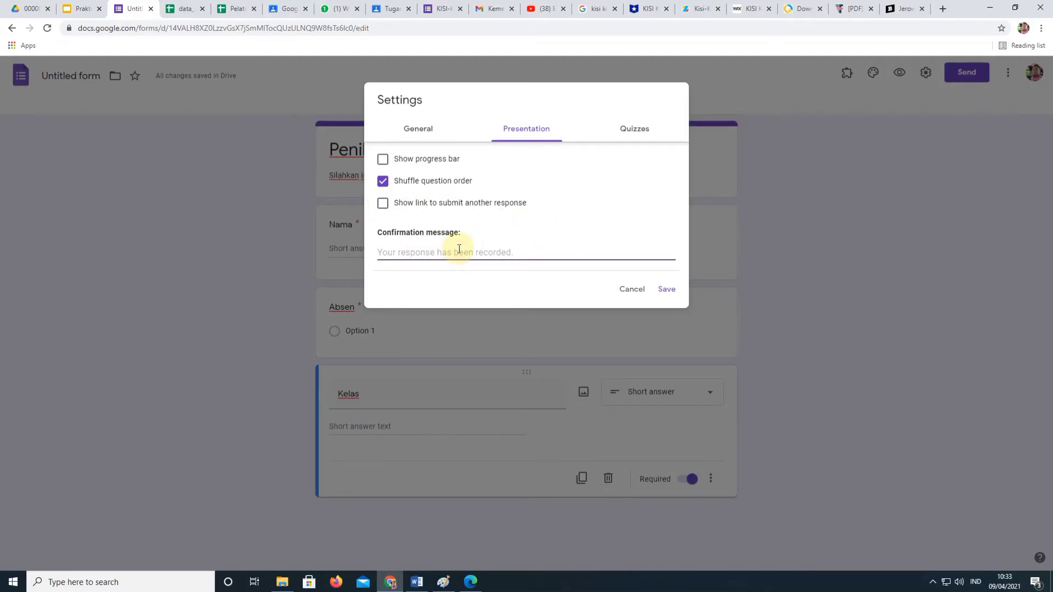
type("terima")
key("Home")
key("Delete")
type("T")
key("End")
type("kasih telah")
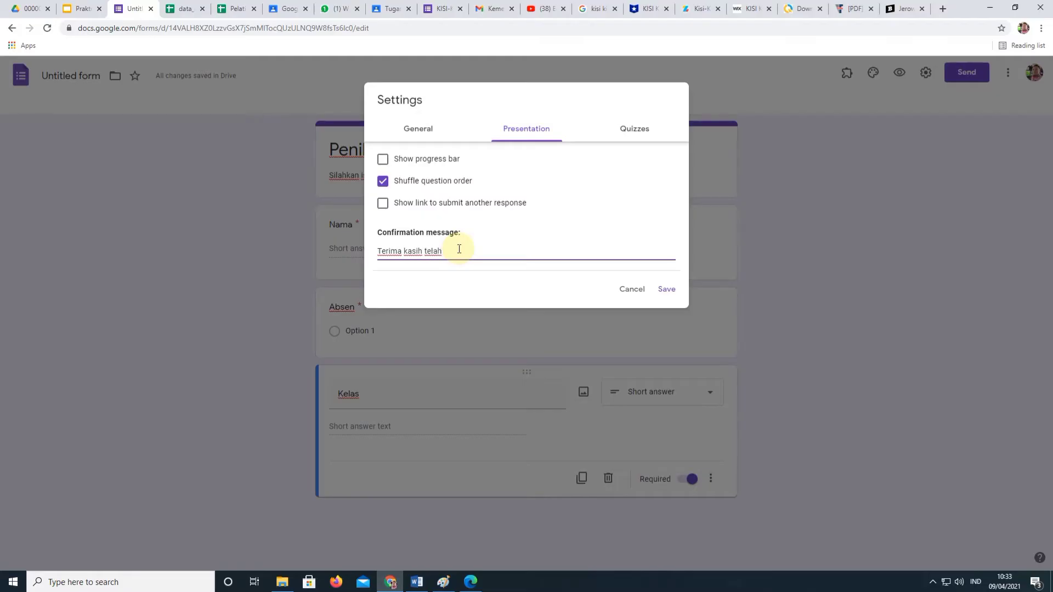
type(" mengerjaka")
type("n PAT. Untuk nilai silahkan WA")
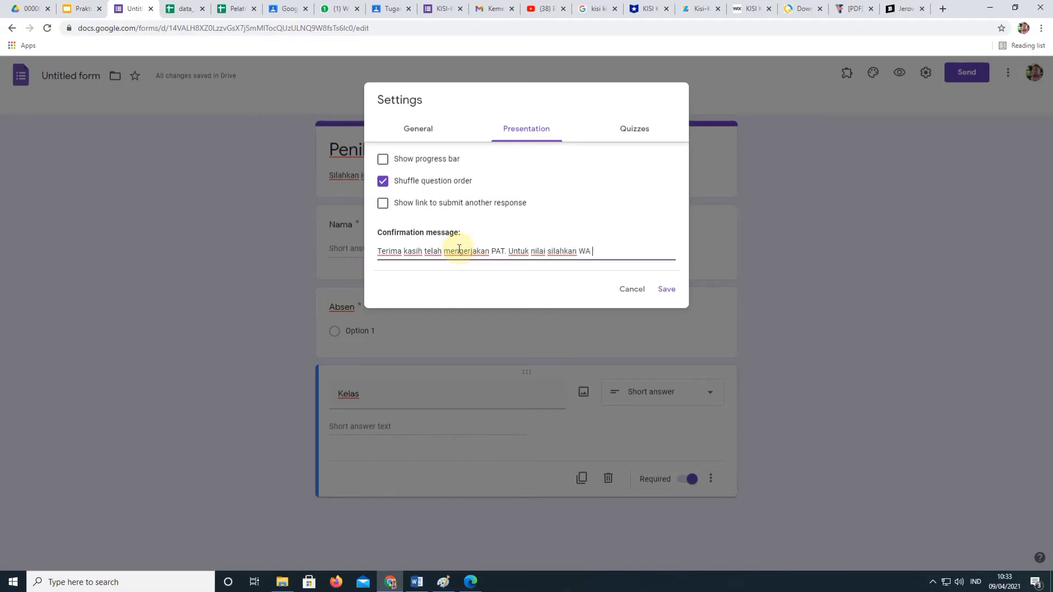
type(" ke Bapak/Ibu Guru Pengajar.")
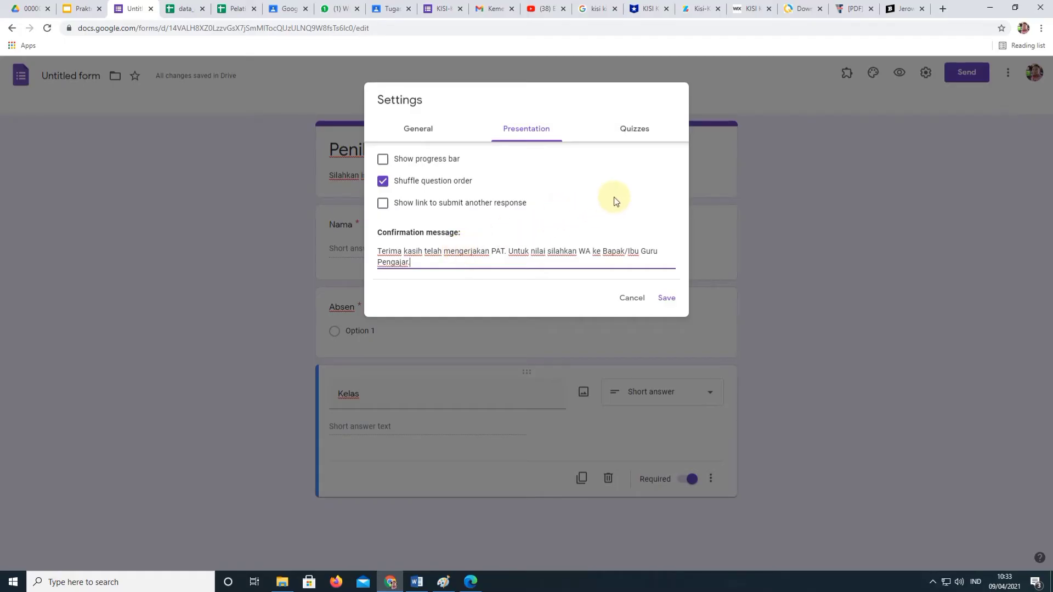
Make the form a quiz with grades released later after manual review, hide missed questions and correct answers, and save the settings
left_click(646, 134)
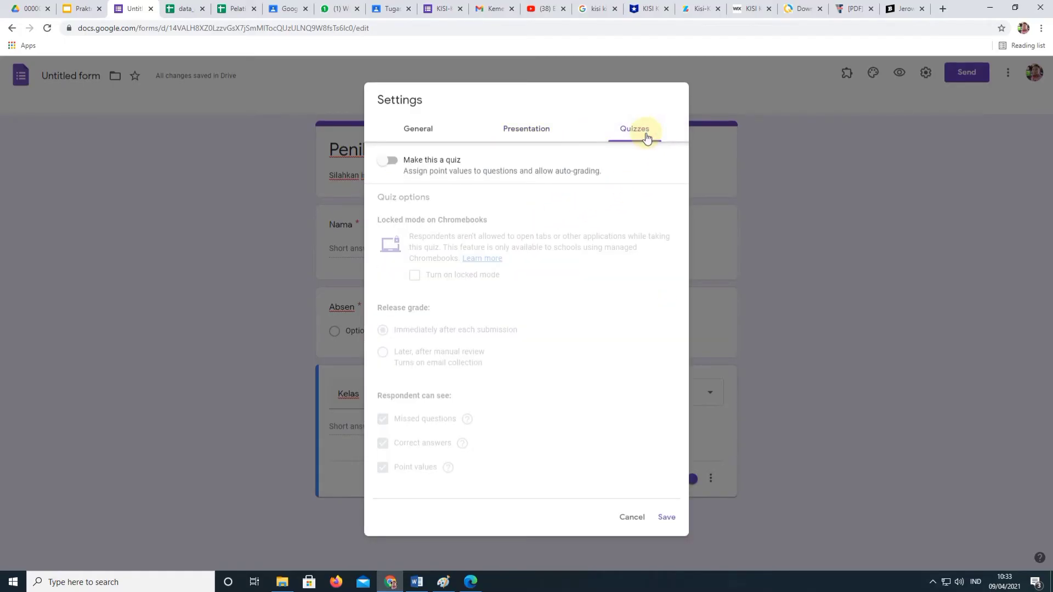
left_click(390, 161)
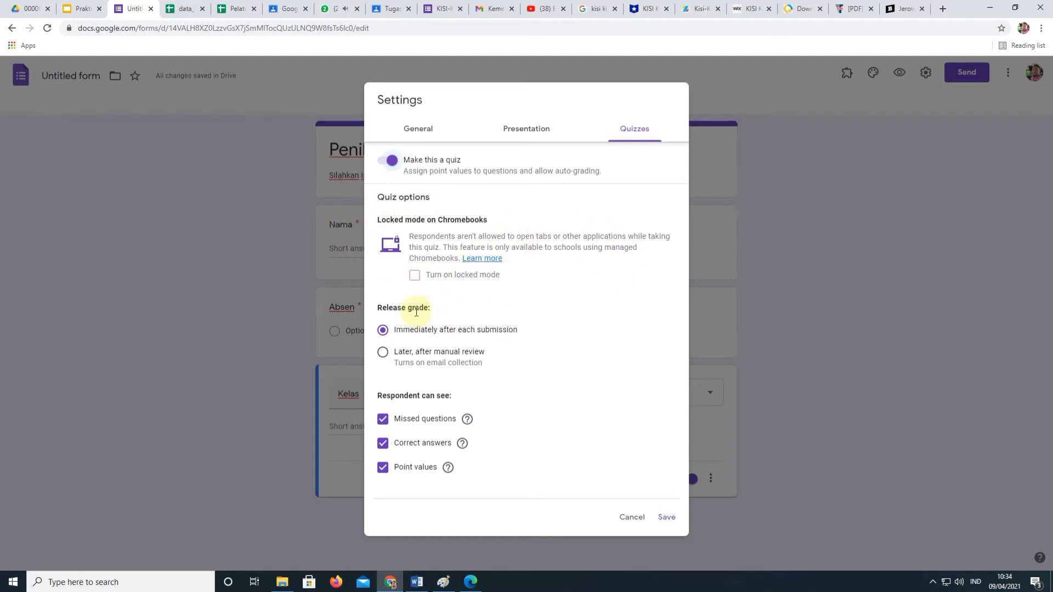
left_click(386, 354)
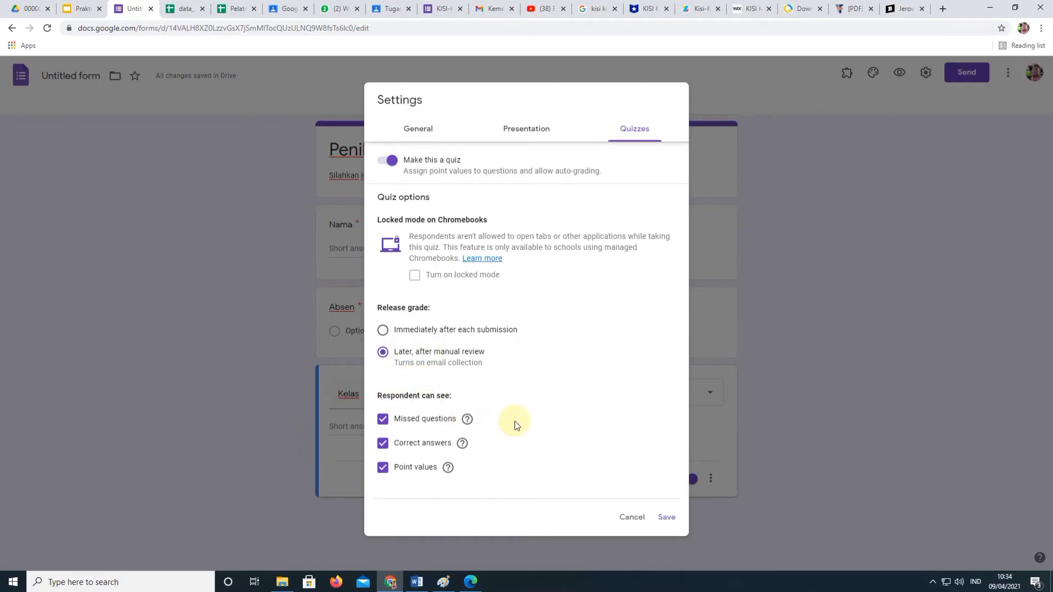
left_click(383, 420)
left_click(383, 443)
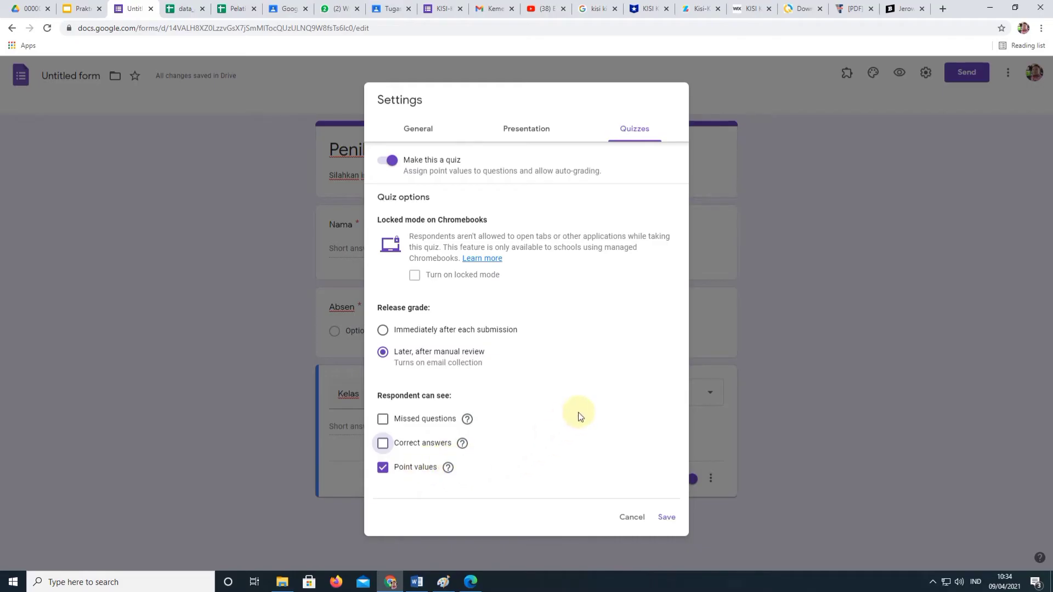
left_click(666, 515)
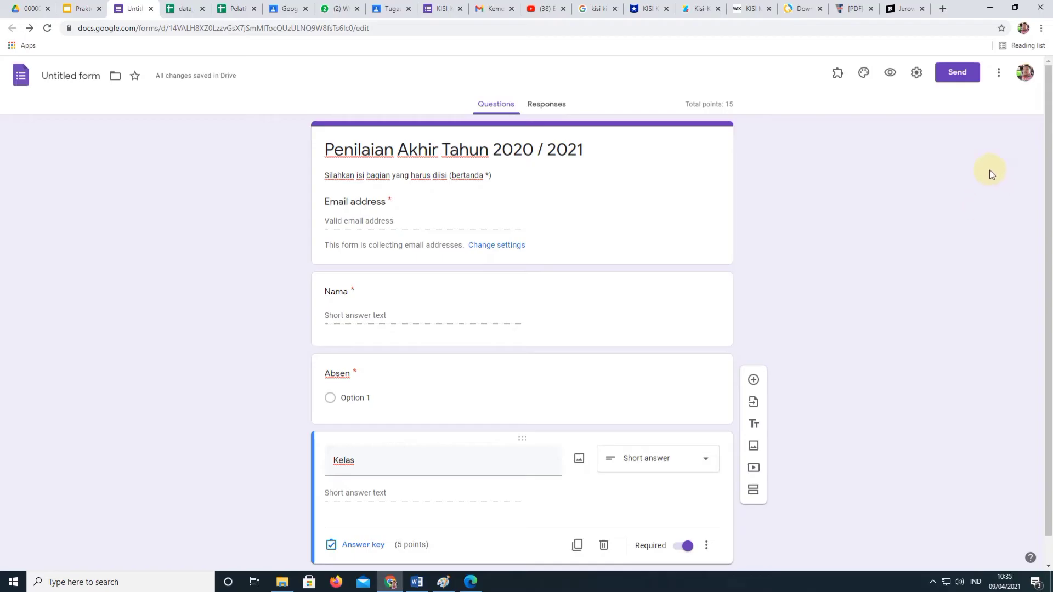
left_click(999, 74)
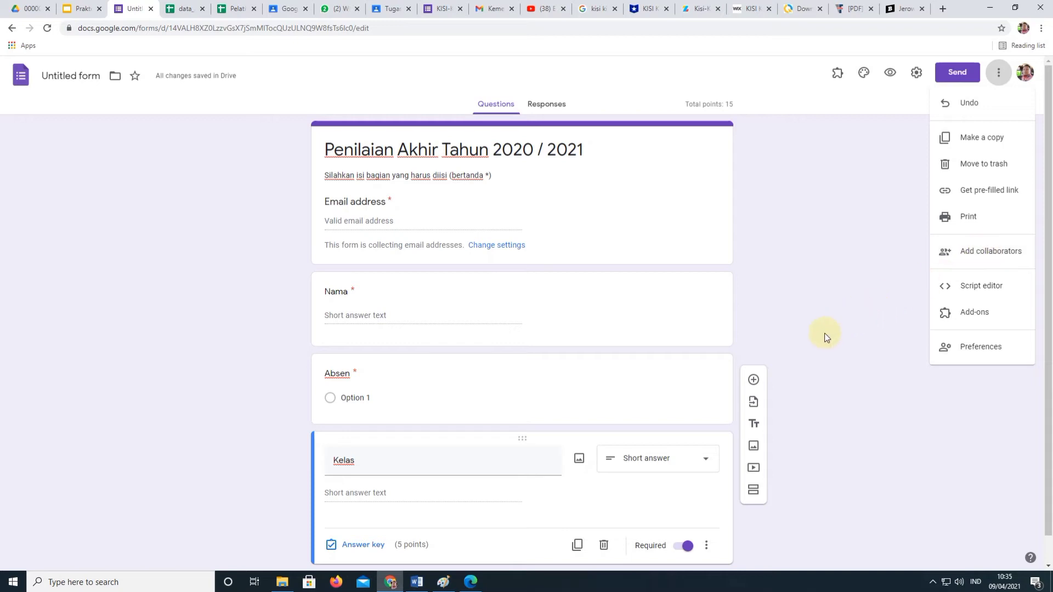
left_click(865, 294)
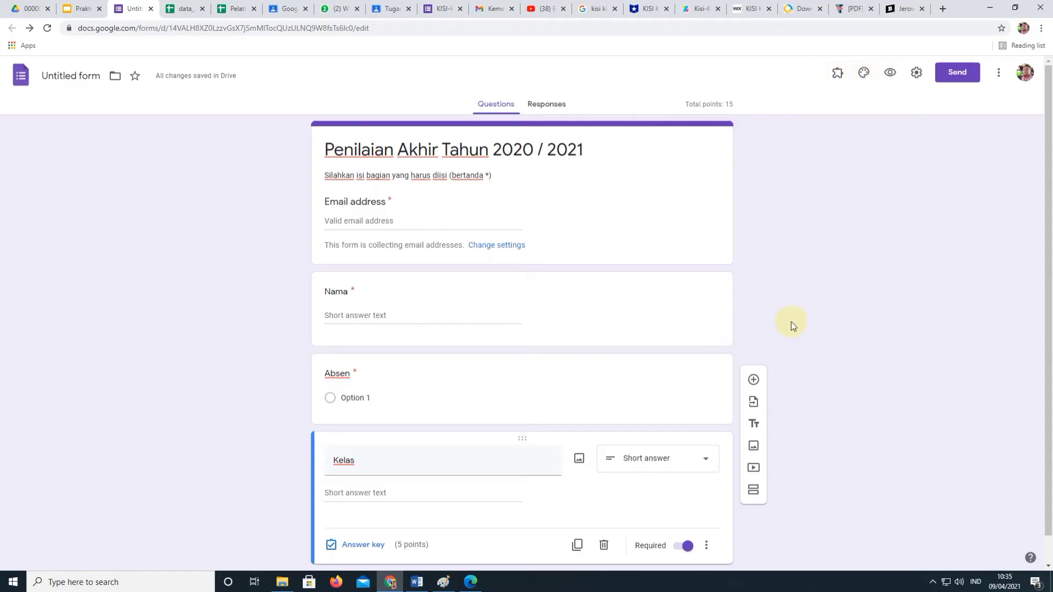
scroll(796, 319, "down", 1)
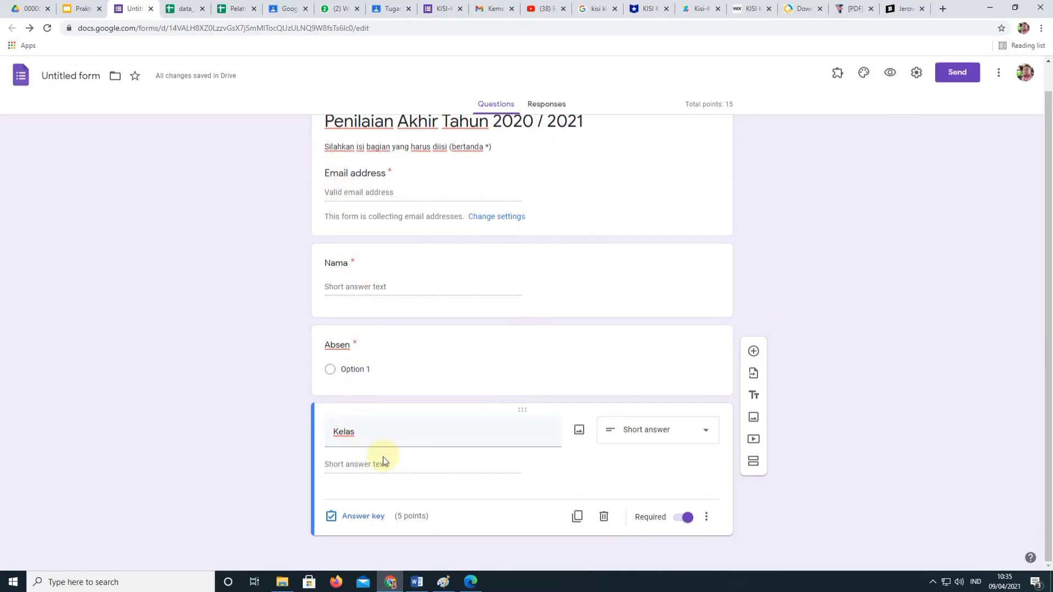
Add a new section after the Kelas question and keep section 1 set to continue to the next section
left_click(753, 462)
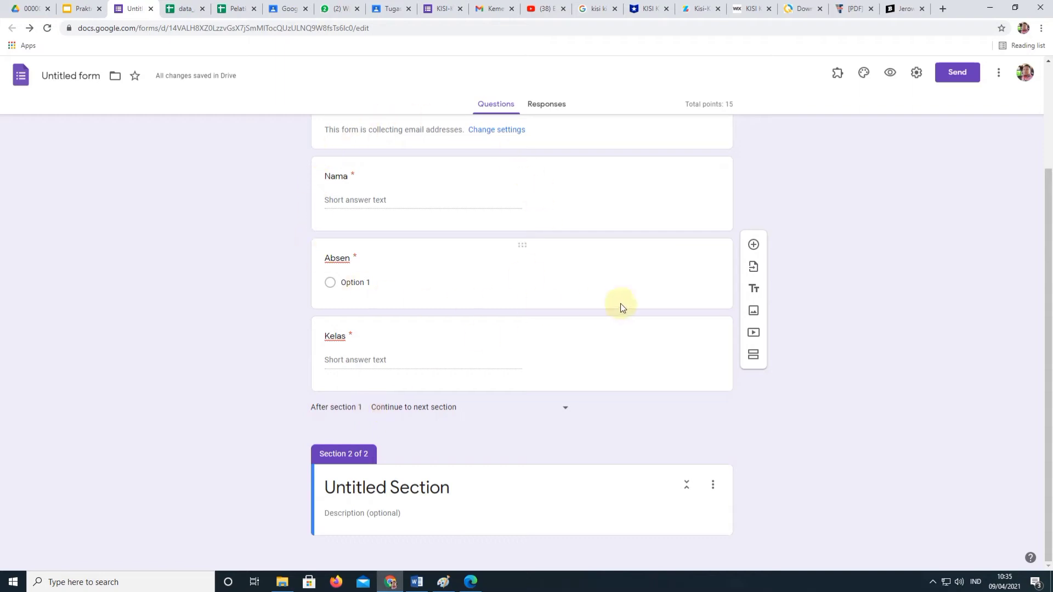
left_click(566, 407)
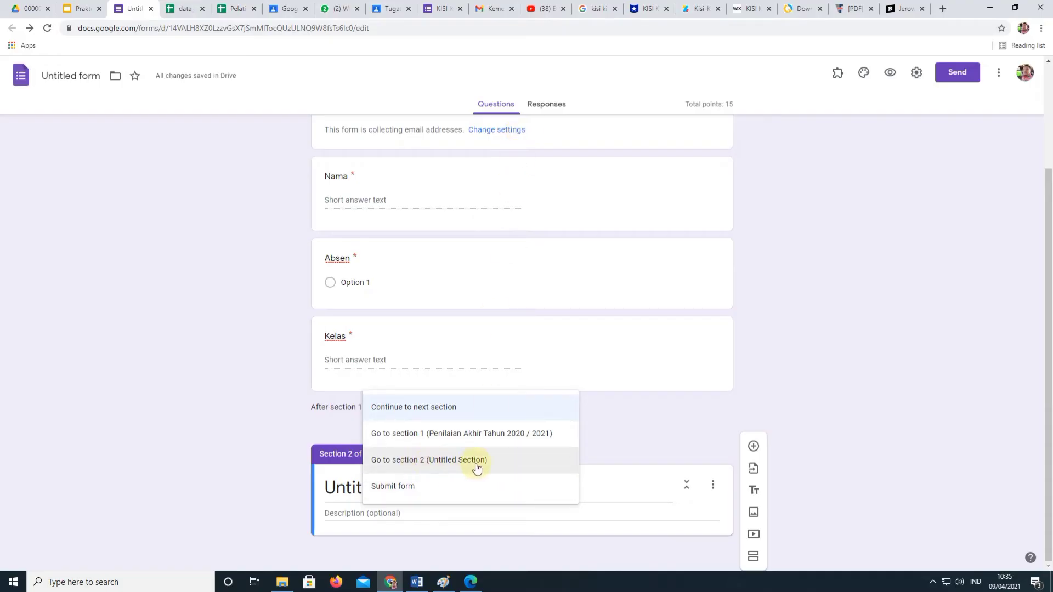
left_click(412, 407)
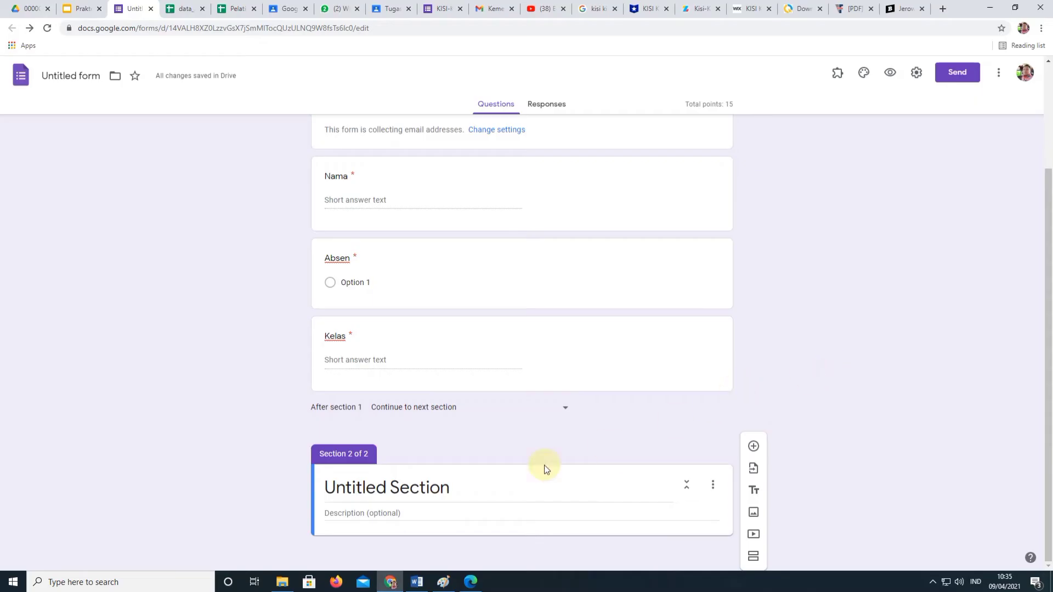
Title section 2 "Silahkan pilih jawaban yang kalian anggap benar."
left_click(482, 489)
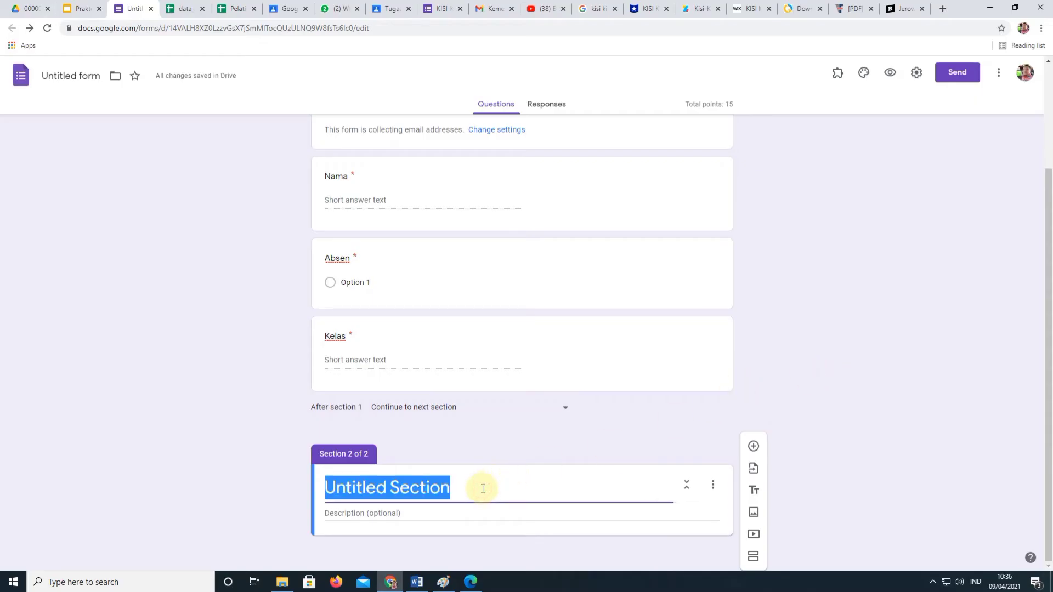
type("Sila")
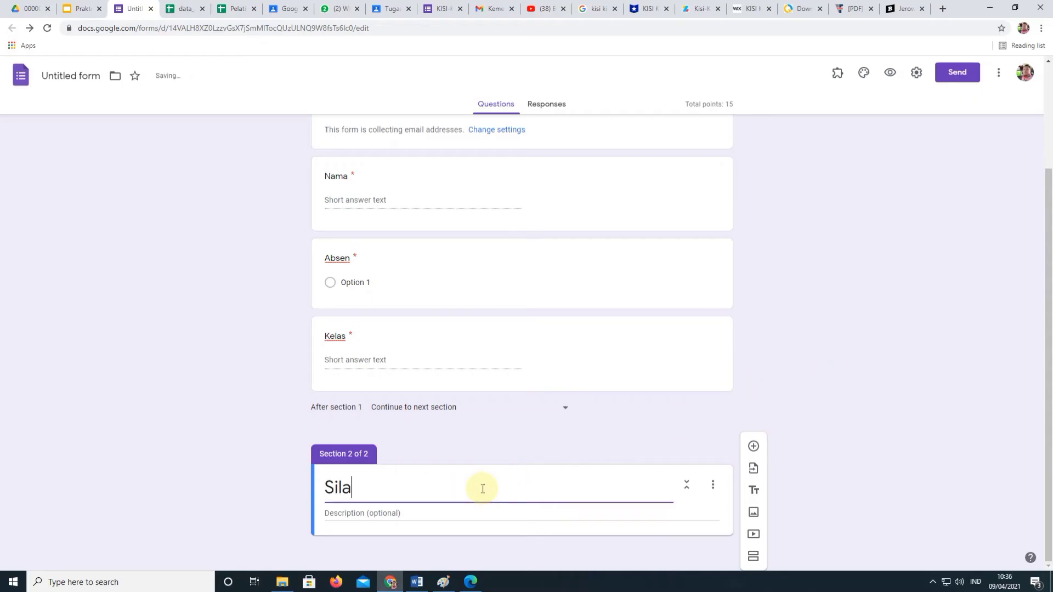
type("hkan pilih jawaban")
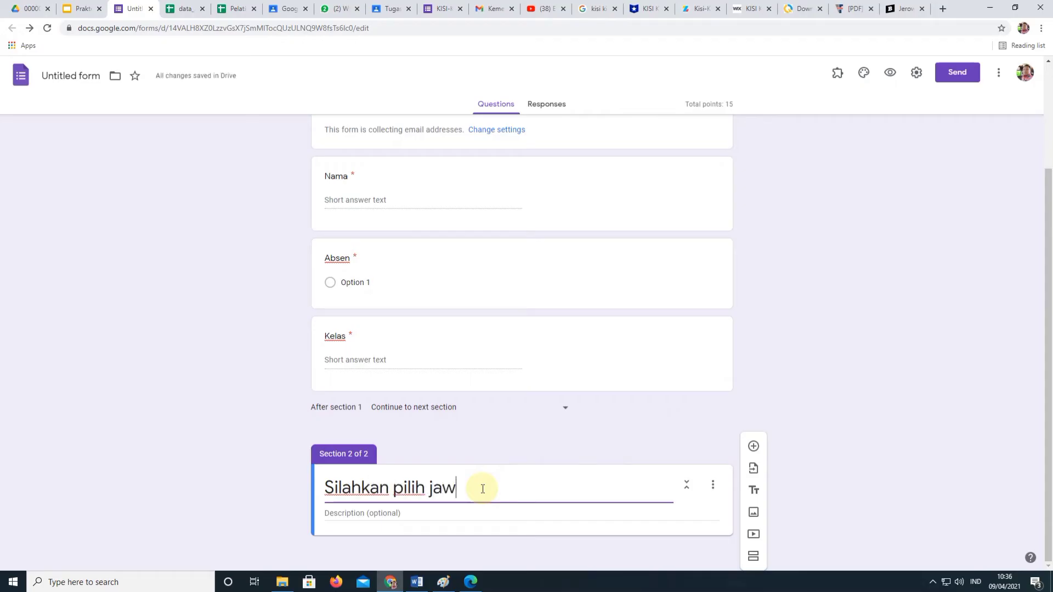
type("g ")
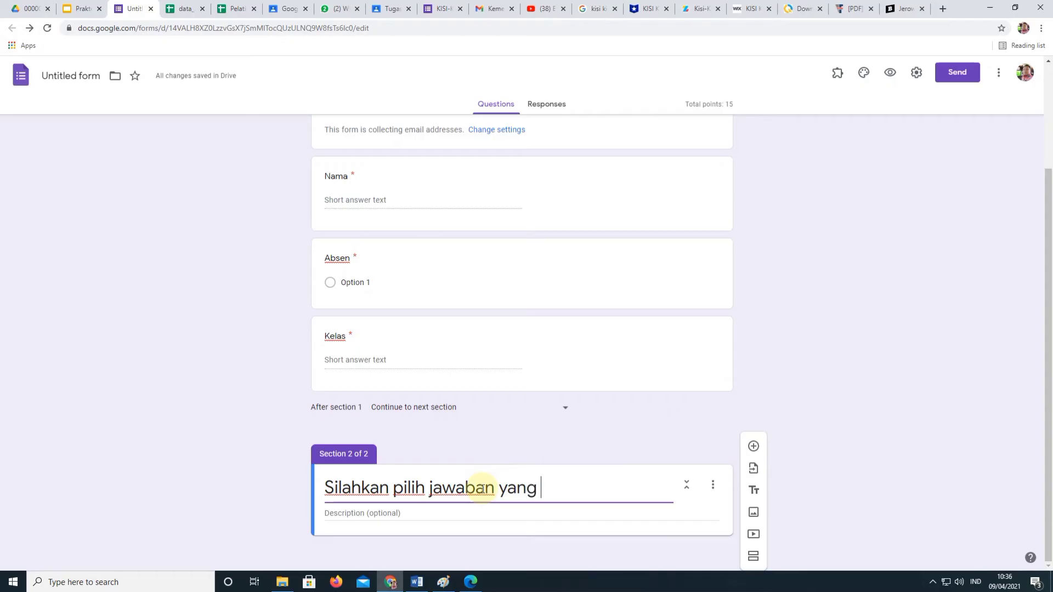
type("kalian ang")
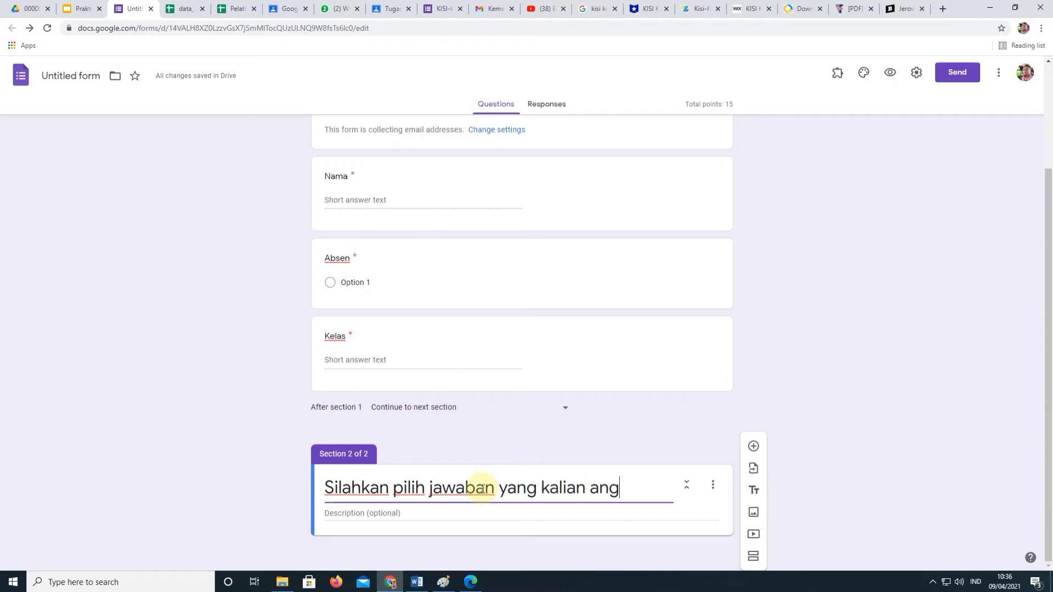
type("gap benar")
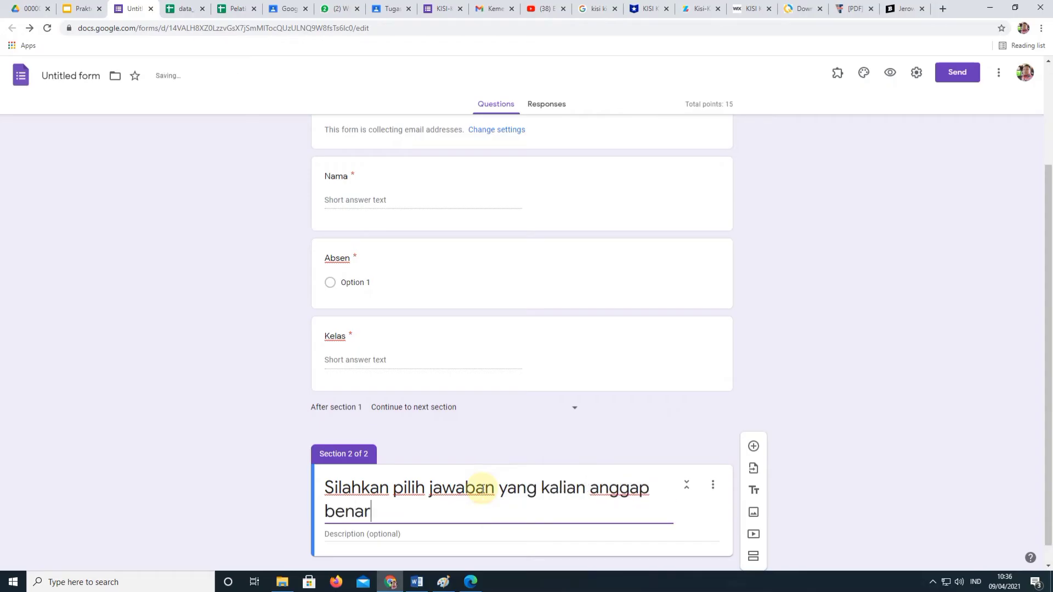
type(".")
left_click(837, 404)
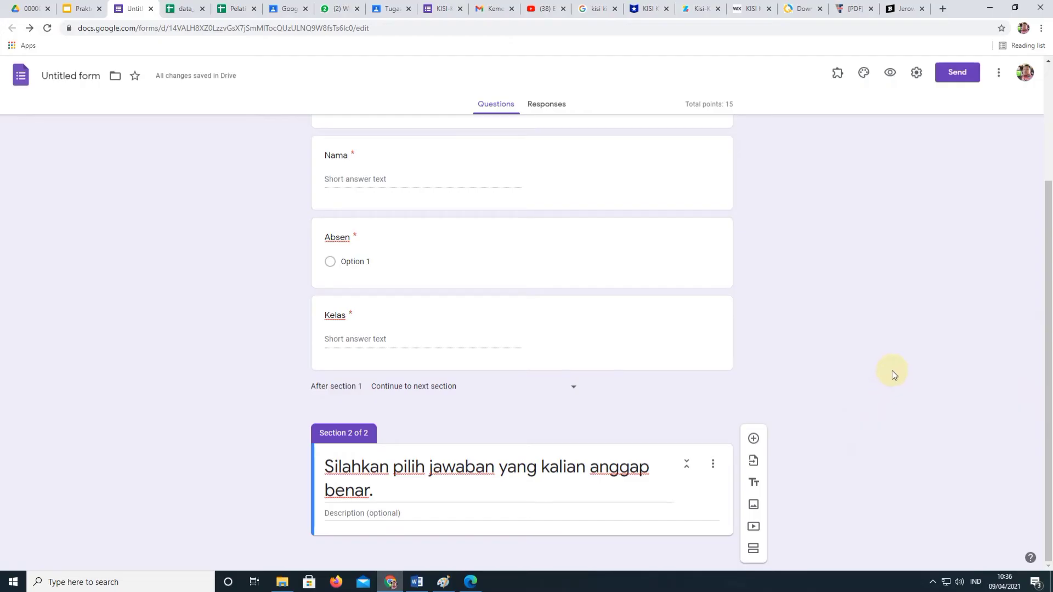
Switch to the Brainly page and copy the selected body text of the letter
left_click(899, 17)
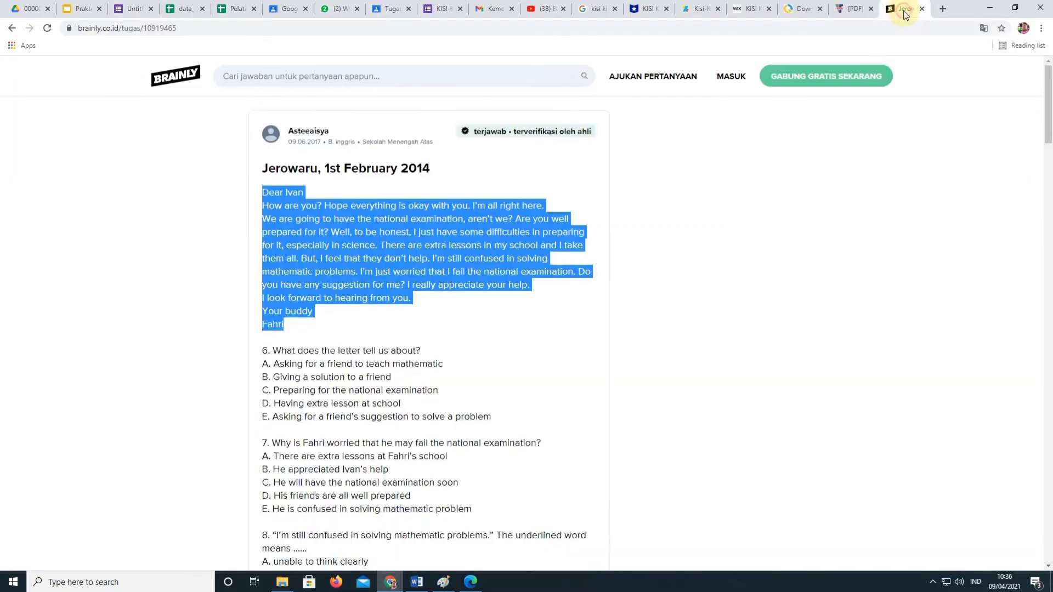
right_click(329, 231)
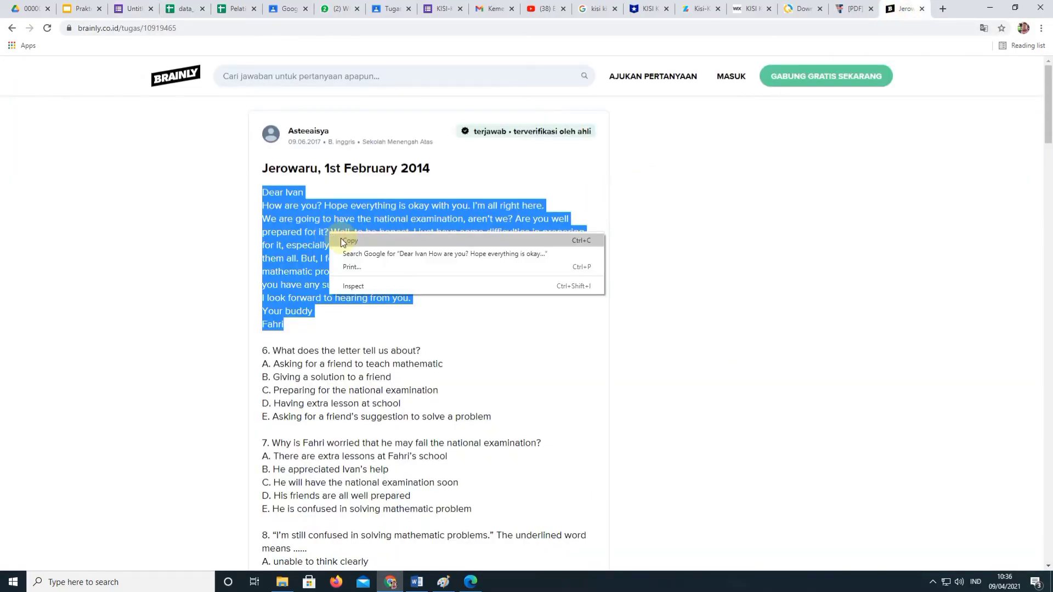
left_click(340, 239)
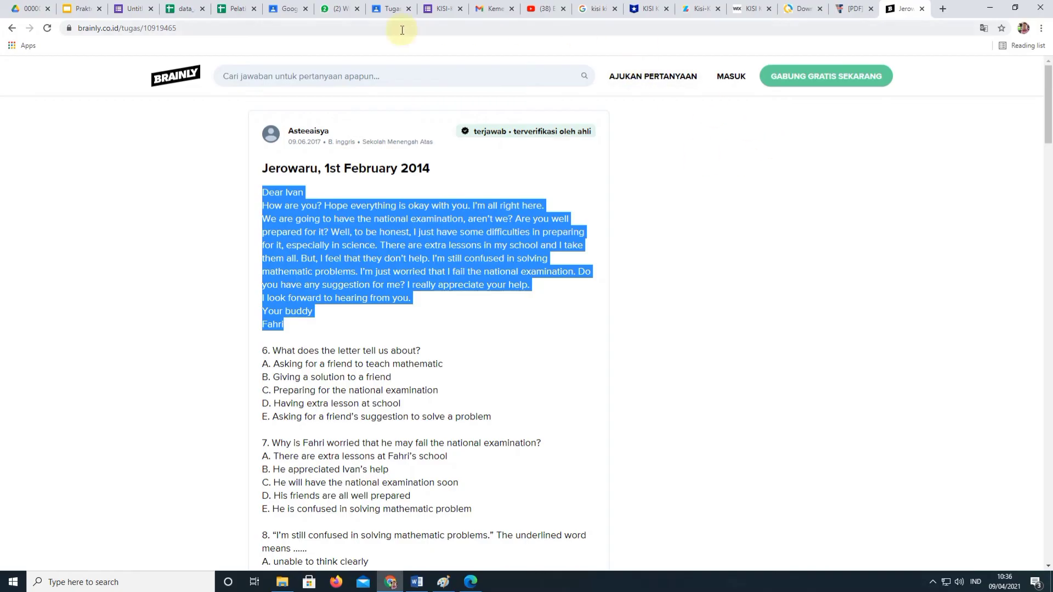
Back in the form, add a title and description block to section 2 and title it "Personal Letter"
left_click(136, 11)
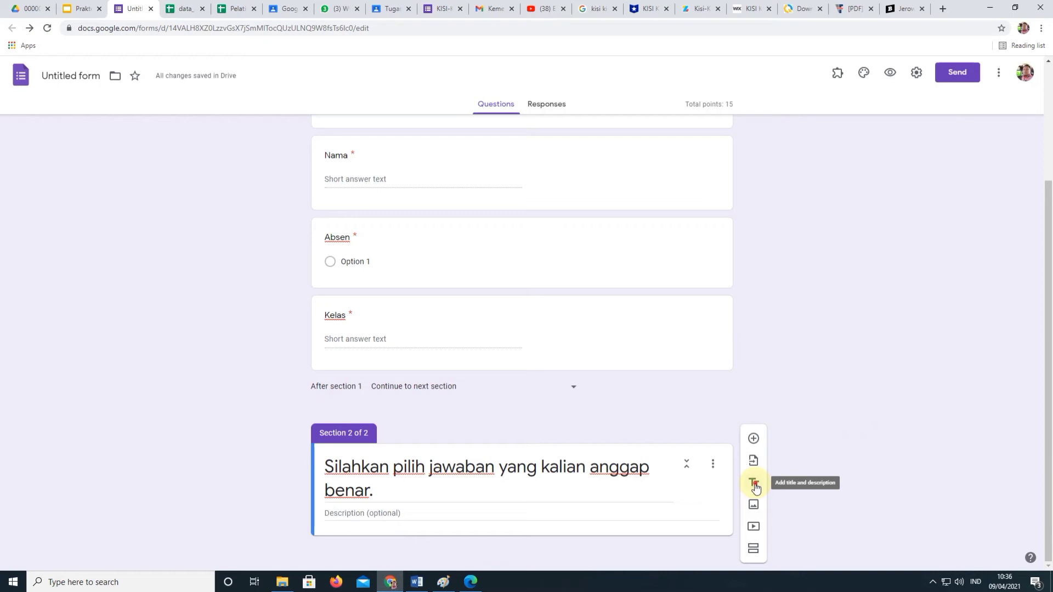
left_click(755, 486)
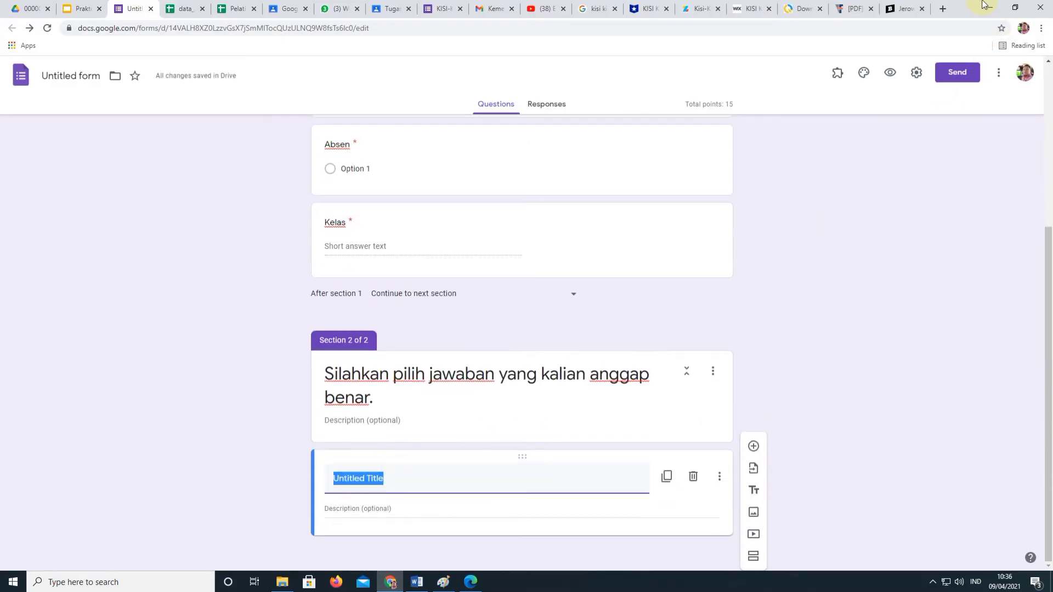
left_click(902, 8)
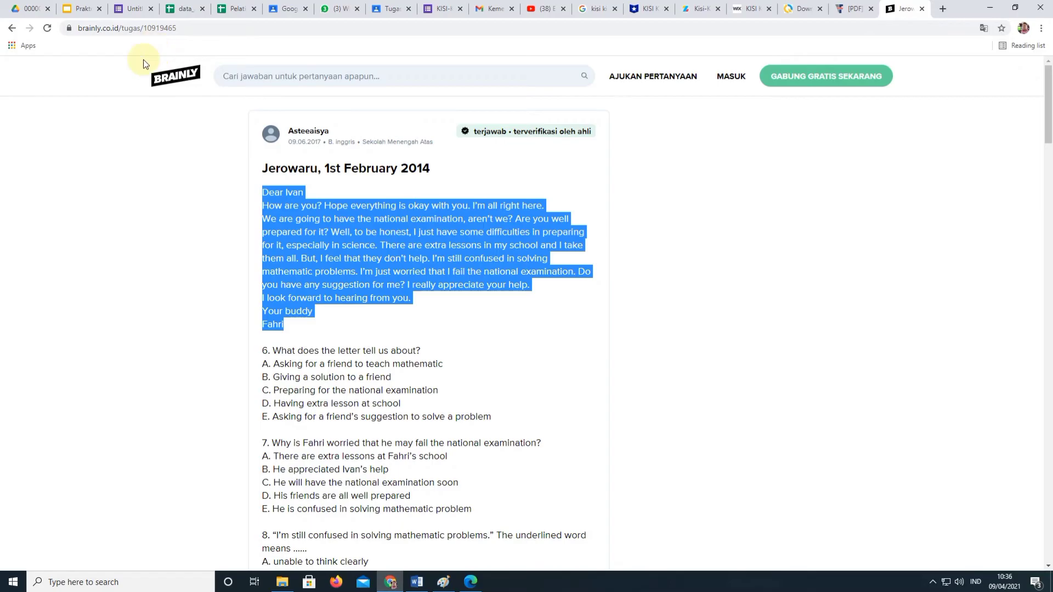
left_click(132, 9)
right_click(355, 481)
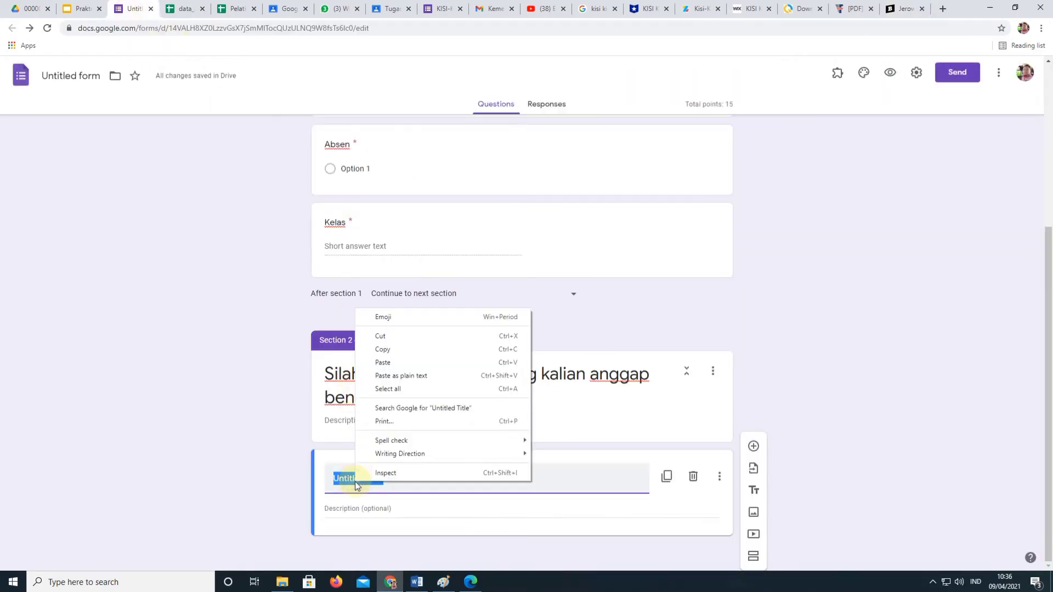
left_click(408, 487)
left_click(407, 483)
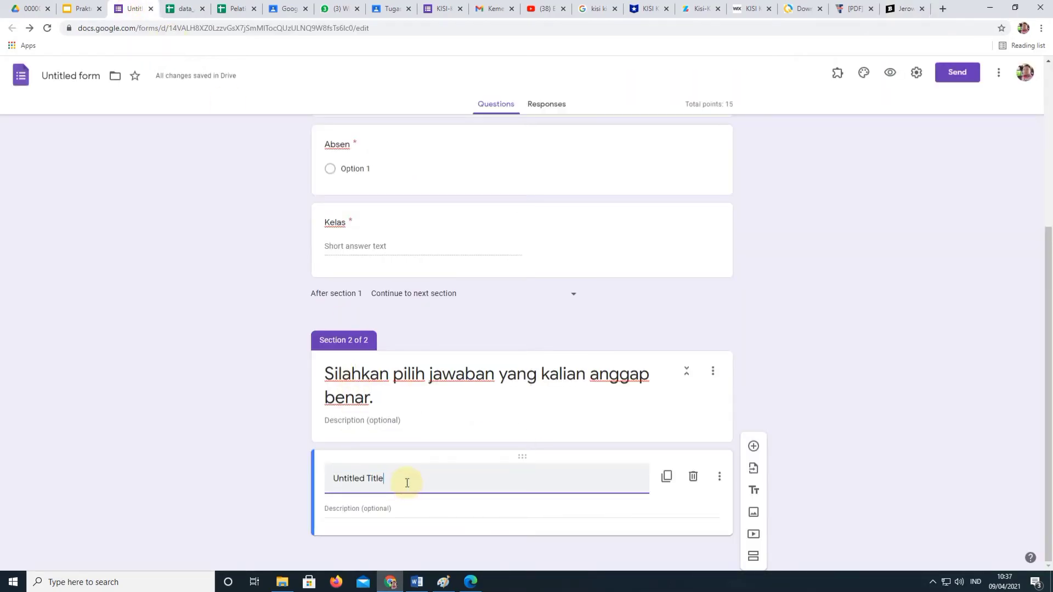
left_click_drag(407, 482, 266, 487)
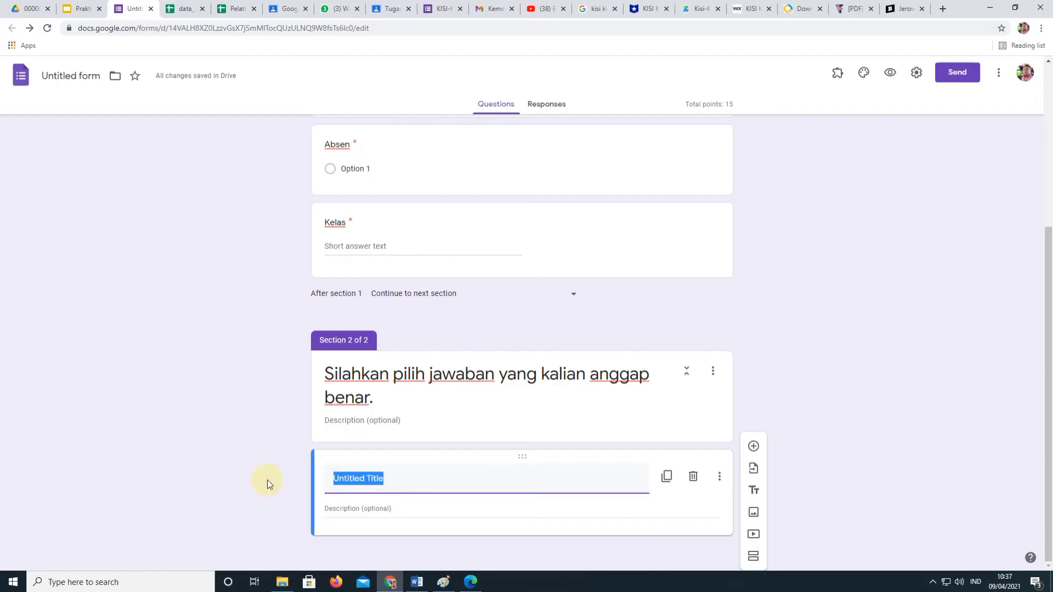
left_click(899, 8)
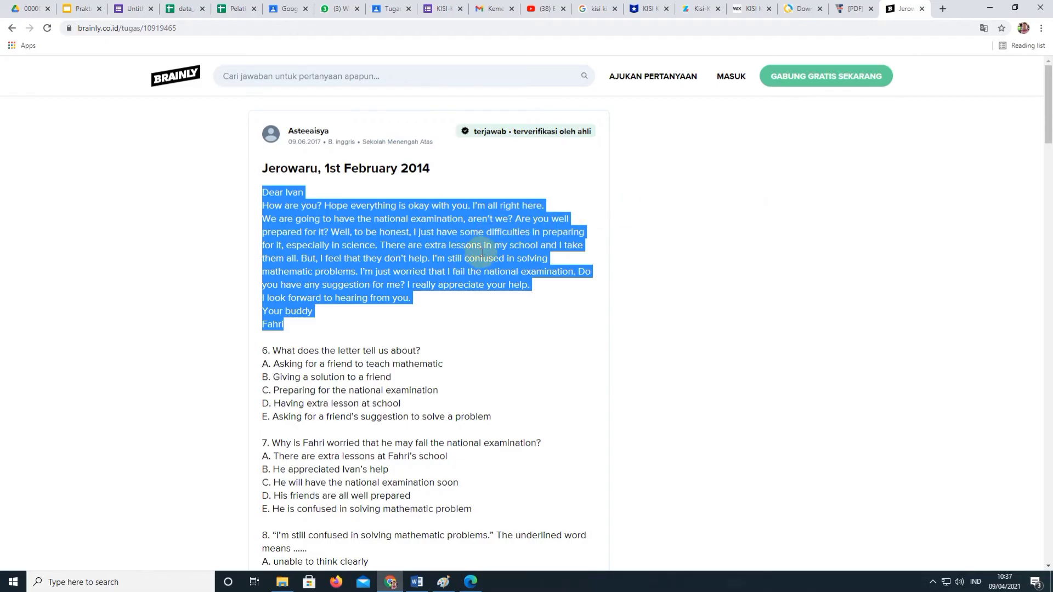
left_click(132, 8)
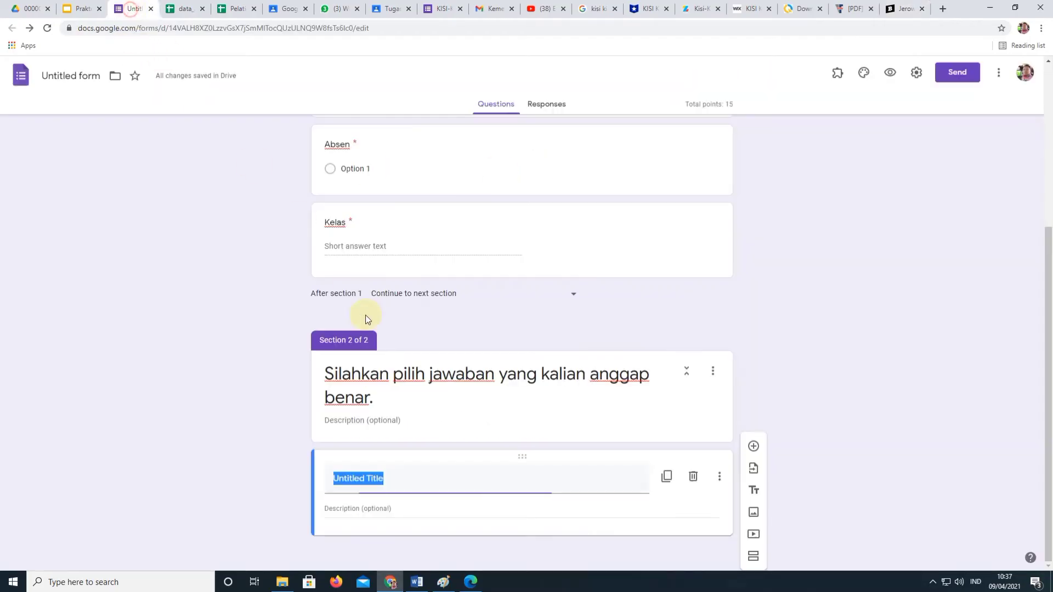
type("Per")
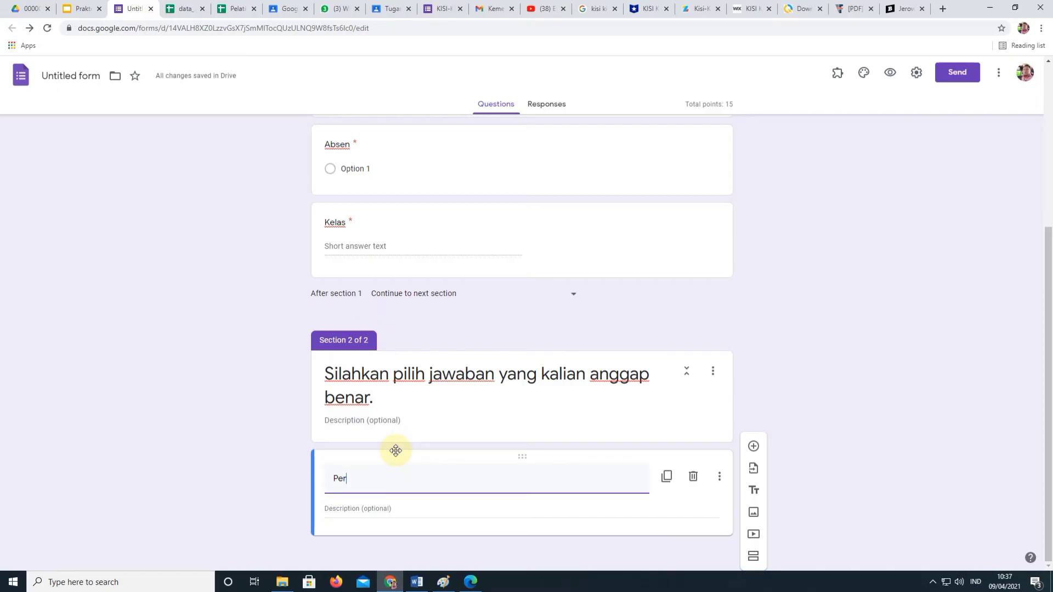
type("sonal Le")
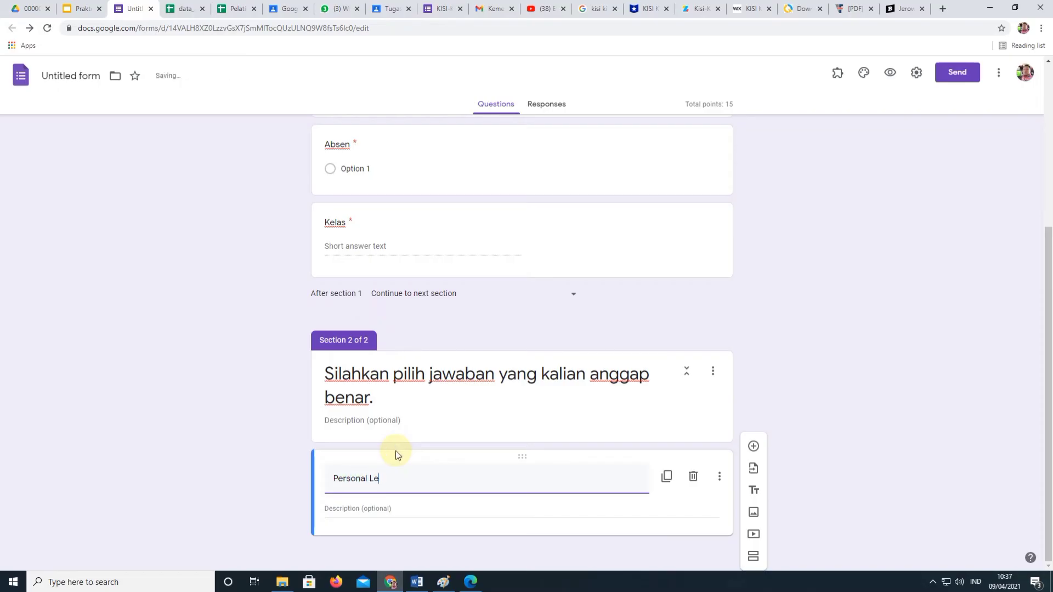
type("tter")
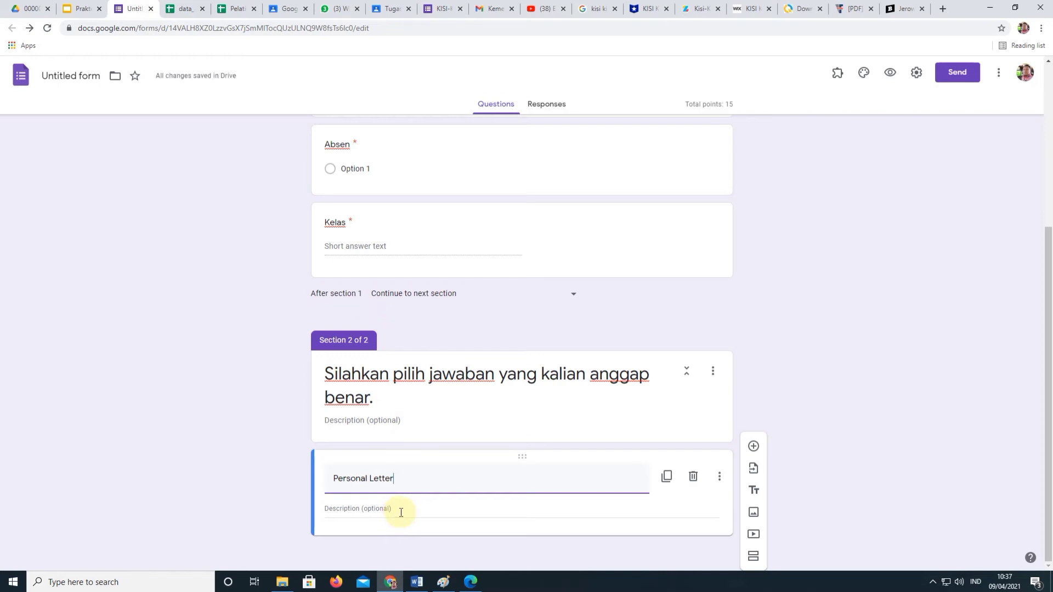
Paste the copied letter into the description of the Personal Letter block
left_click(401, 512)
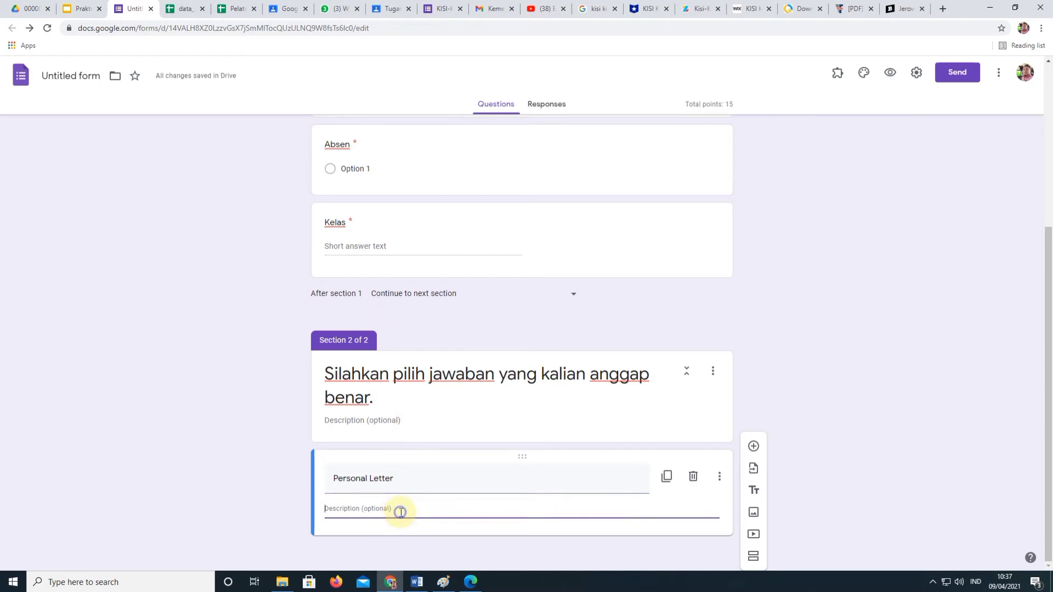
right_click(401, 512)
left_click(451, 426)
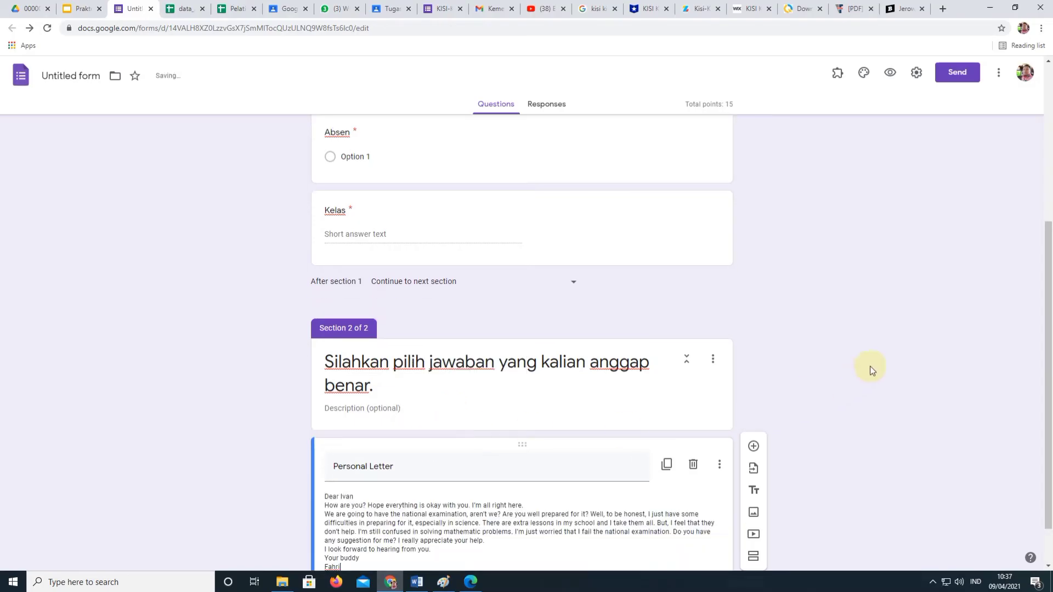
Add a new question below the Personal Letter block, then copy "What does the letter tell us about?" from the English PDF in Edge
scroll(869, 366, "down", 1)
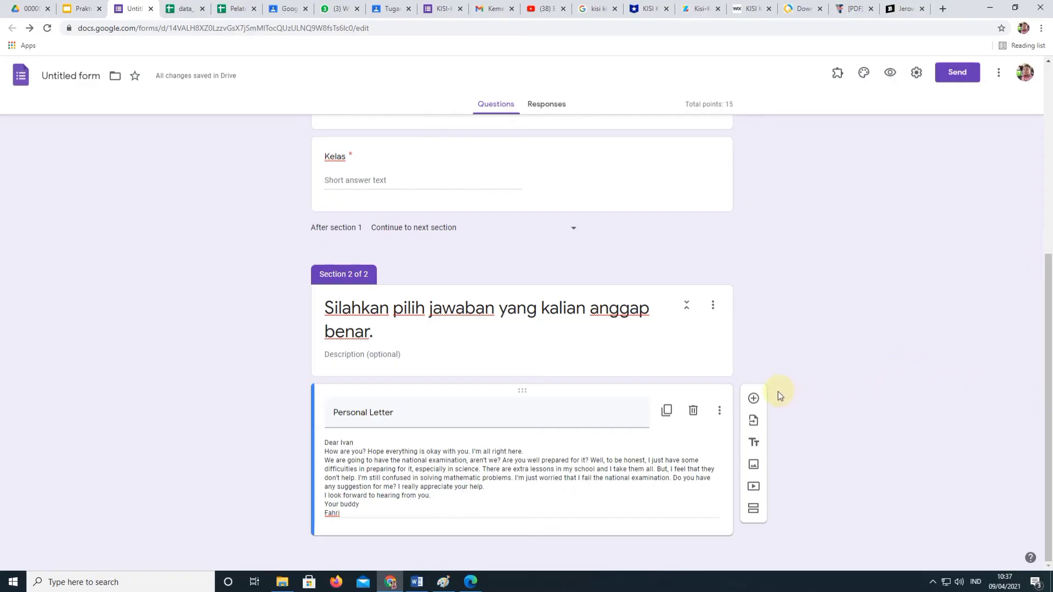
left_click(755, 398)
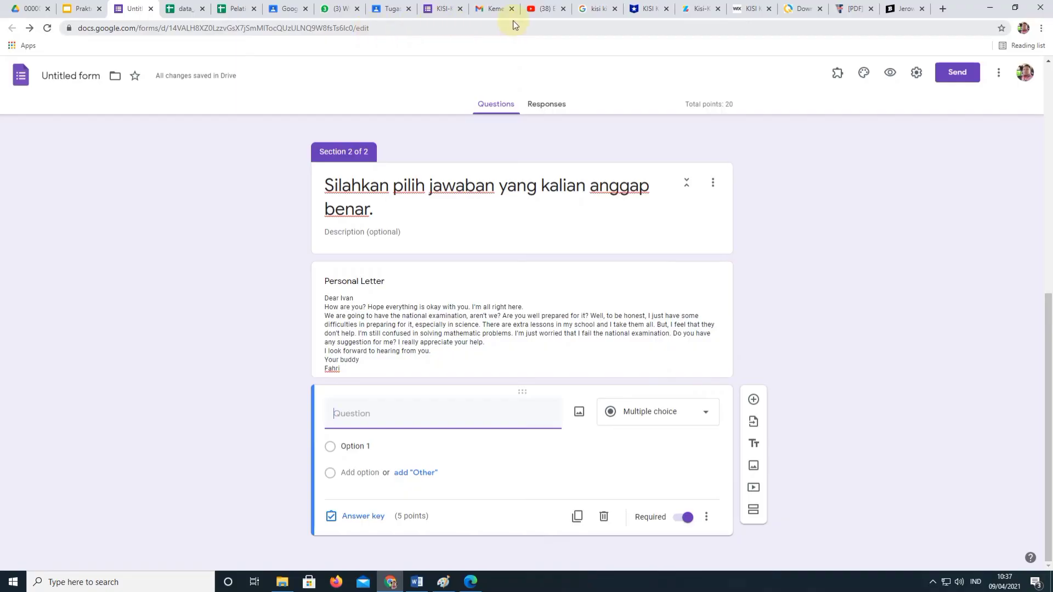
left_click(470, 581)
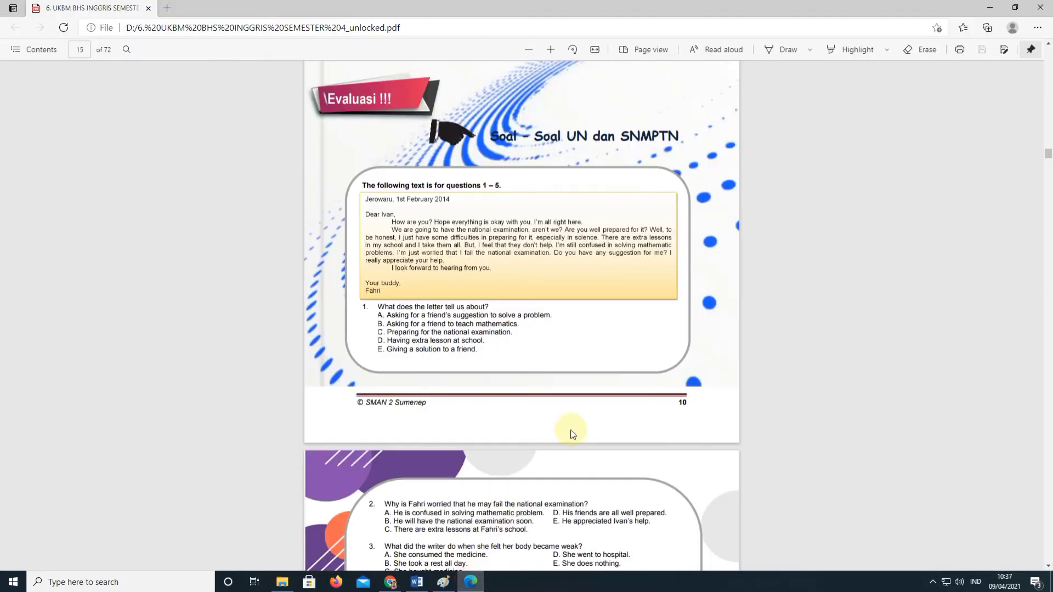
scroll(568, 417, "down", 1)
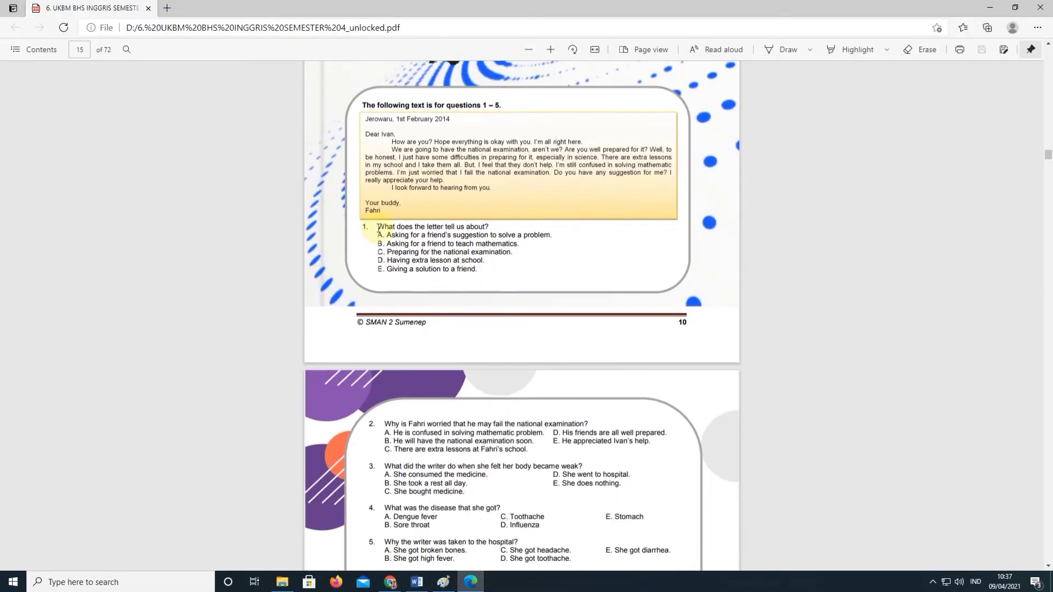
left_click_drag(378, 227, 479, 225)
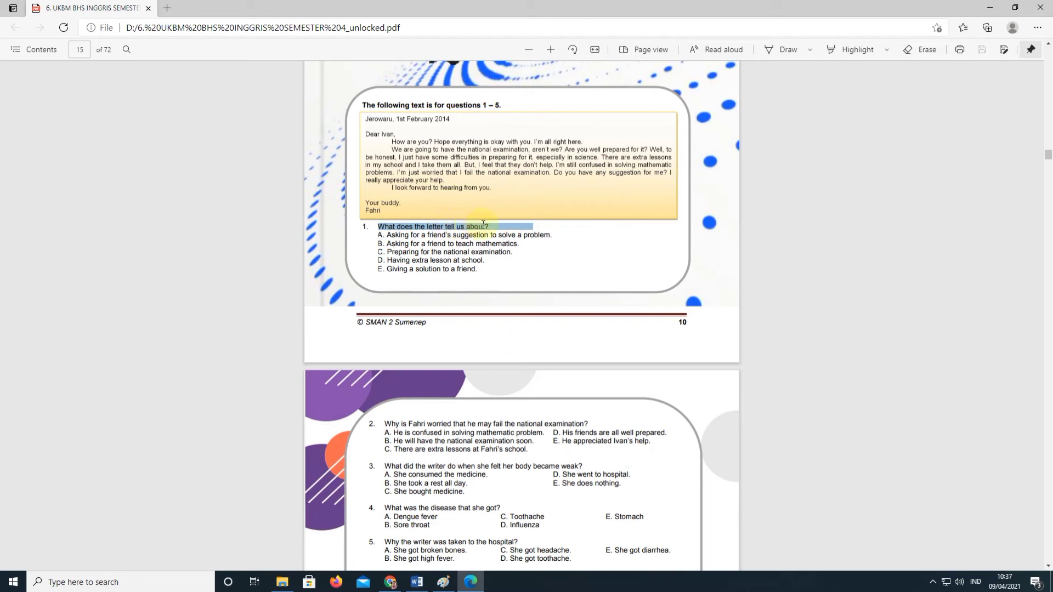
right_click(486, 226)
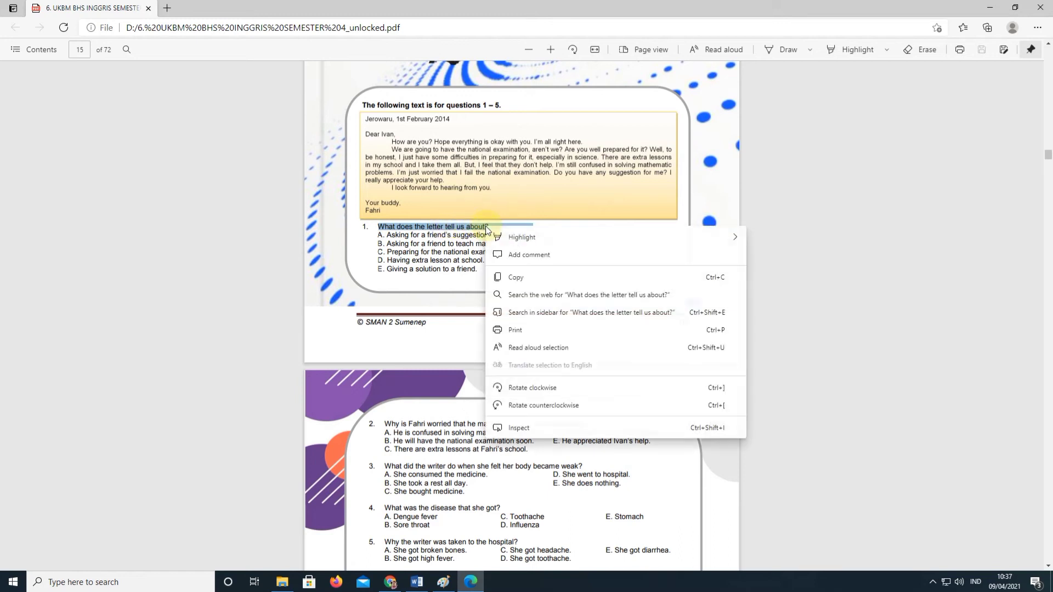
left_click(516, 278)
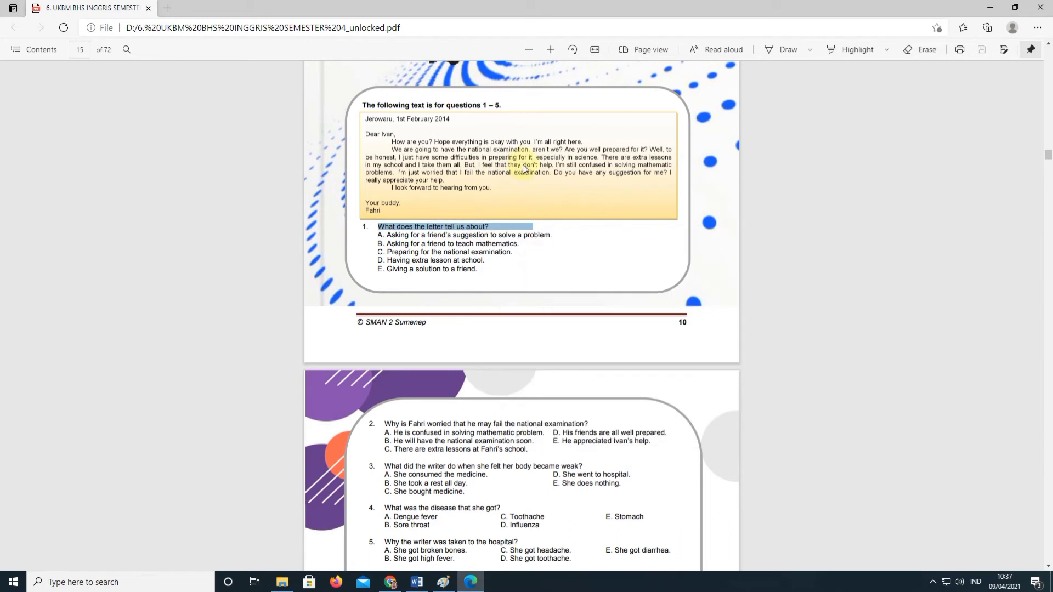
Return to the form in Chrome and paste "What does the letter tell us about?" as the new multiple-choice question's text
key("alt+Tab")
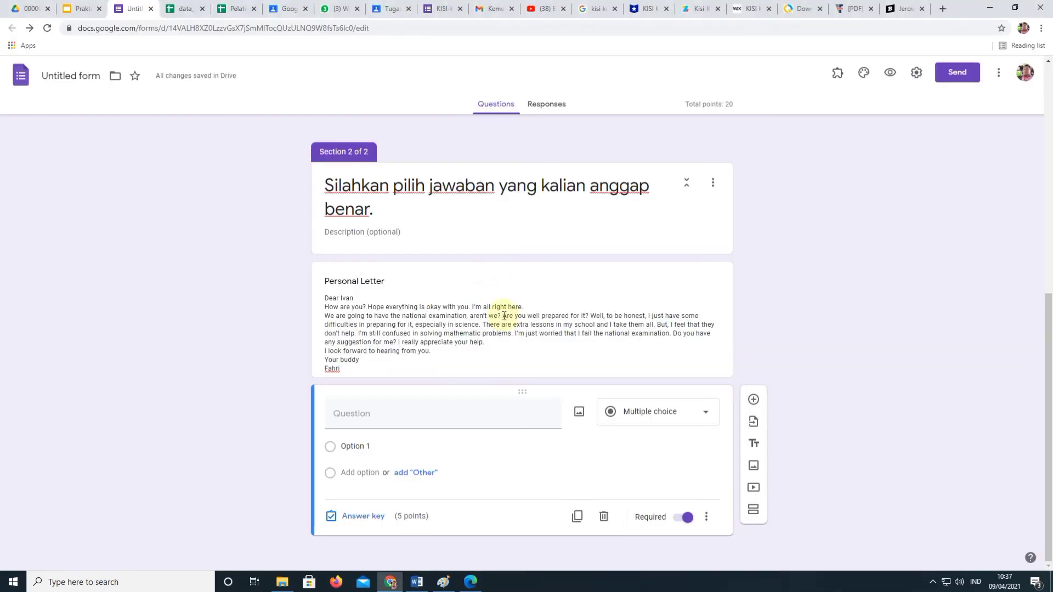
left_click(391, 420)
key("ctrl+v")
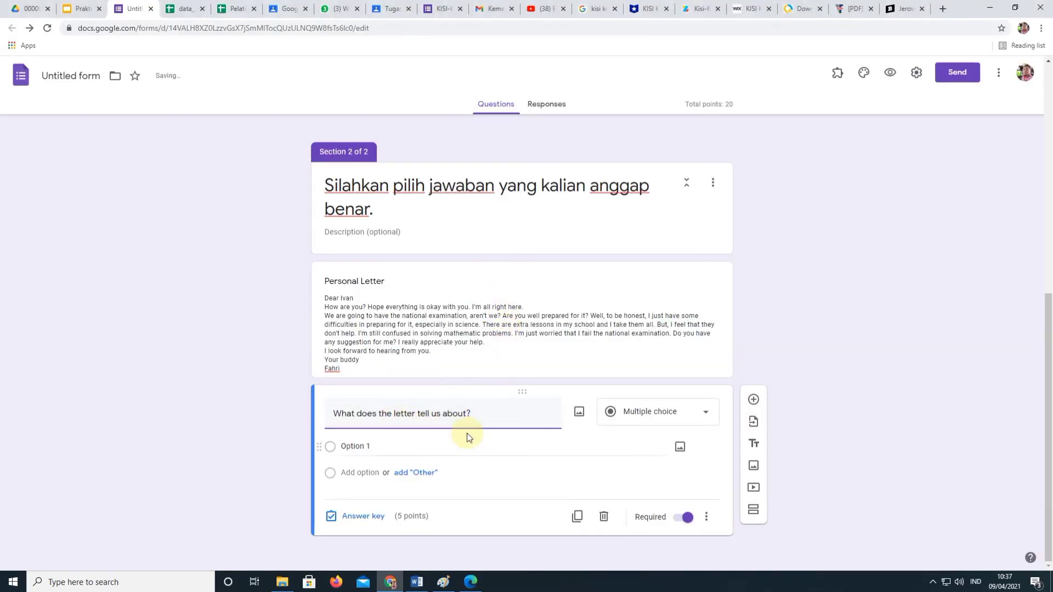
Take answer A from the English PDF in Edge and enter "Asking for a friend's suggestion to solve a problem" as the question's first option in Chrome
key("alt+Tab")
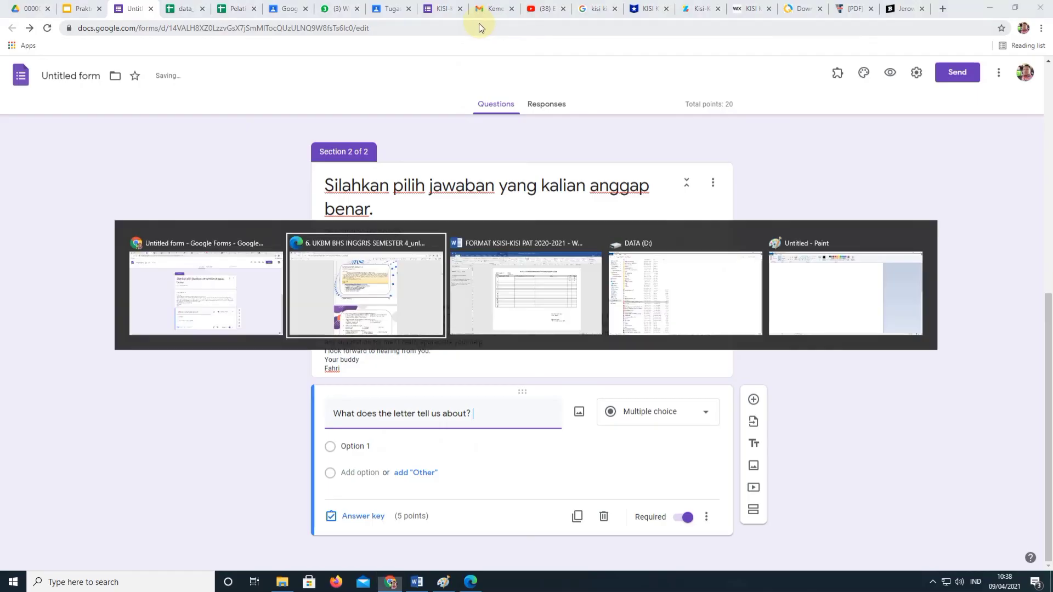
left_click_drag(388, 235, 546, 232)
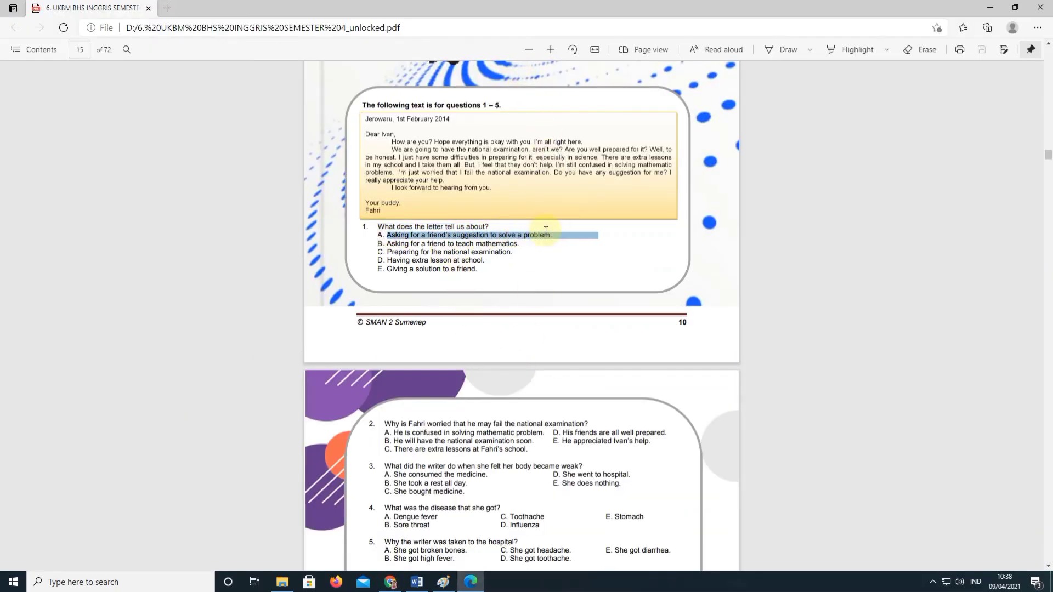
key("alt+Tab")
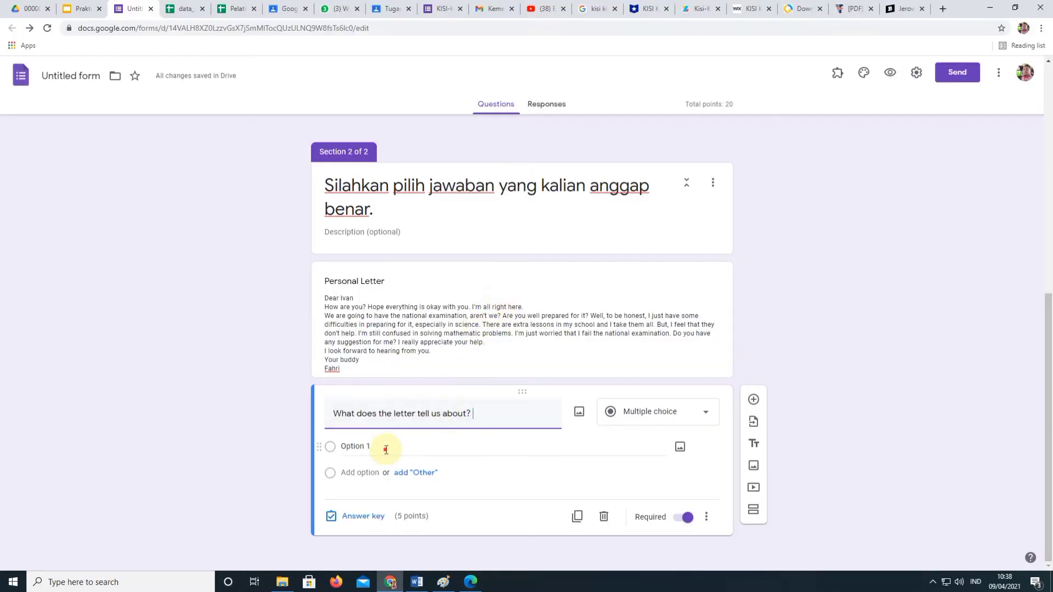
left_click(384, 448)
key("ctrl+v")
Take answer B from the PDF in Edge and add "Asking for a friend to teach mathematics" as the second option in the Chrome form
key("alt+Tab")
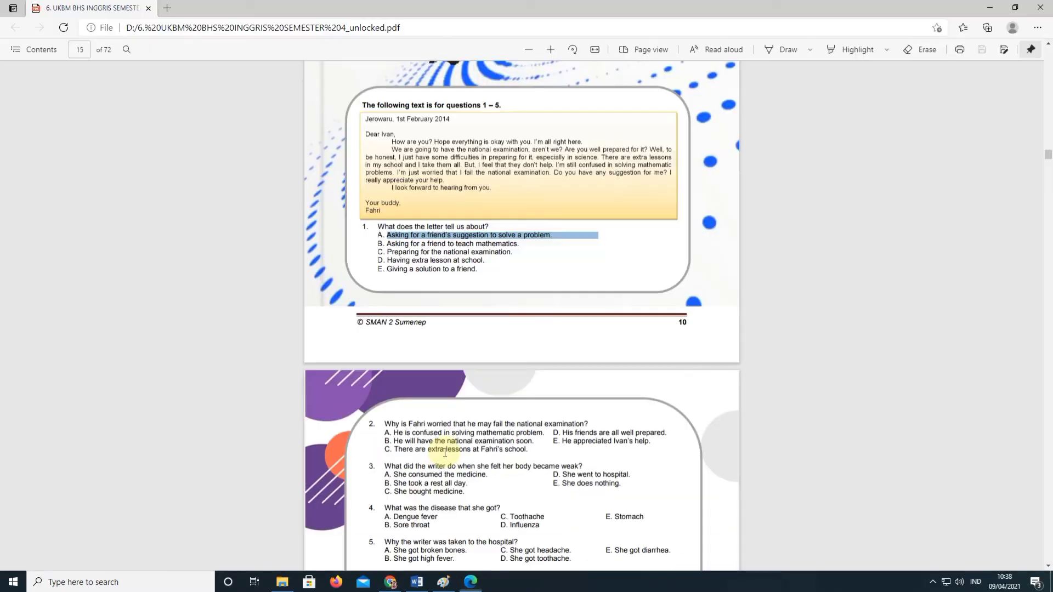
left_click_drag(386, 243, 551, 245)
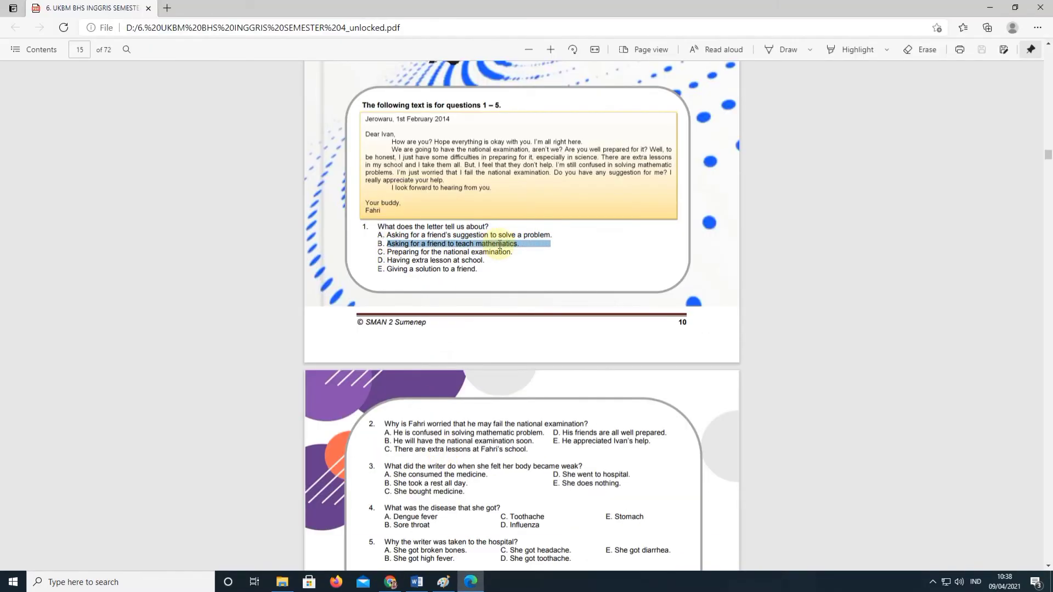
key("alt+Tab")
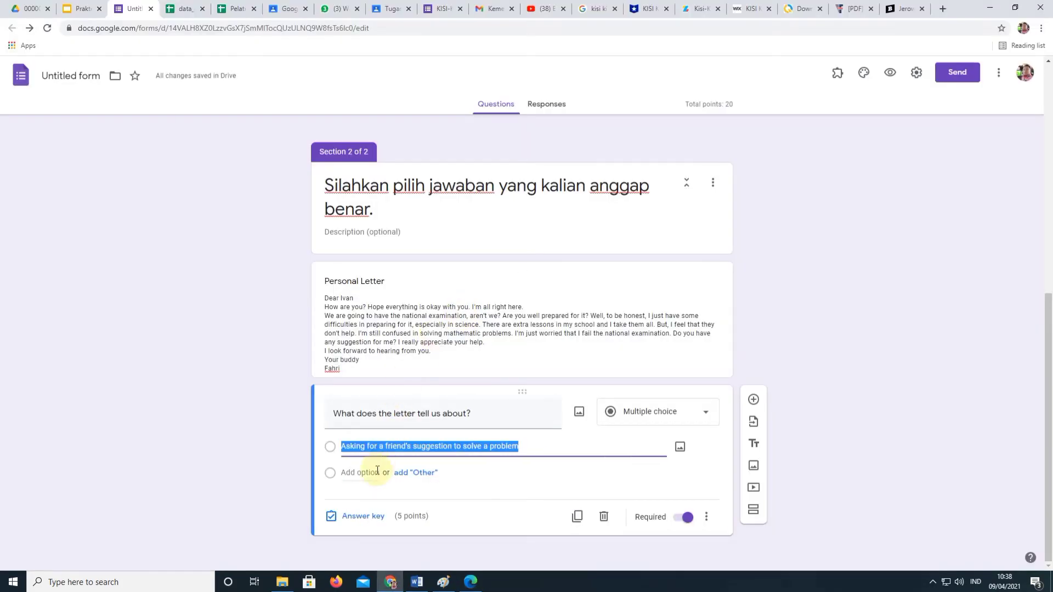
left_click(377, 470)
key("ctrl+v")
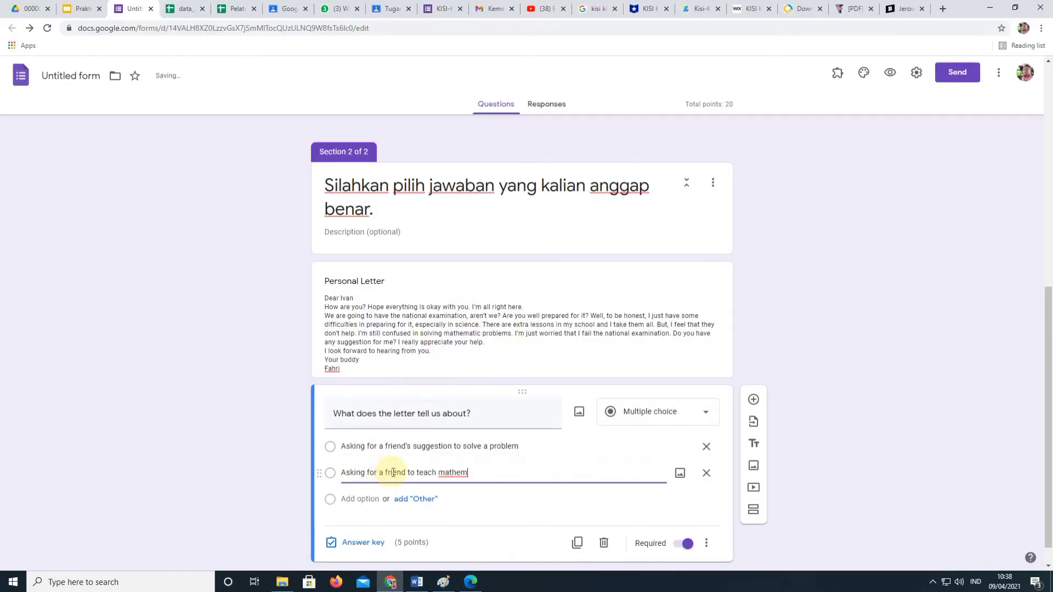
key("alt+Tab")
key("alt+Tab")
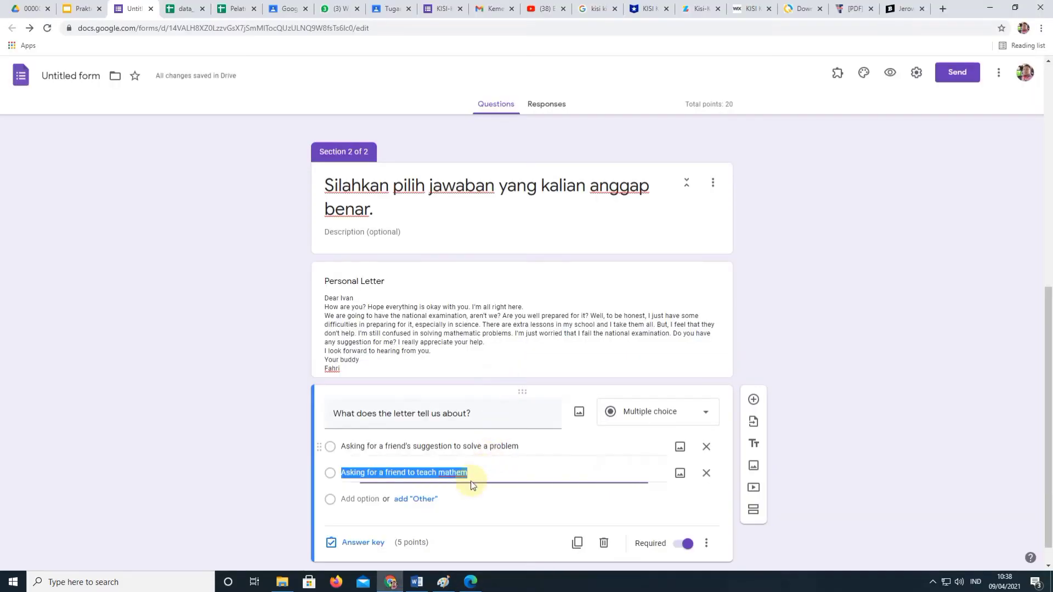
left_click(496, 473)
key("BackSpace")
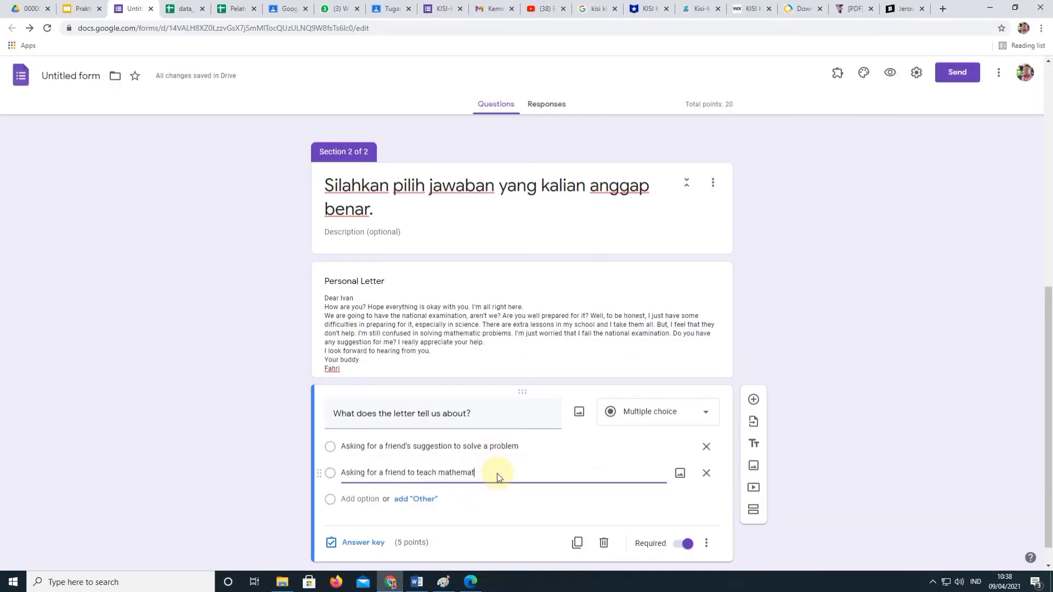
Take answer C from the PDF in Edge and add "Preparing for the national examination." as the third option in the Chrome form
key("alt+Tab")
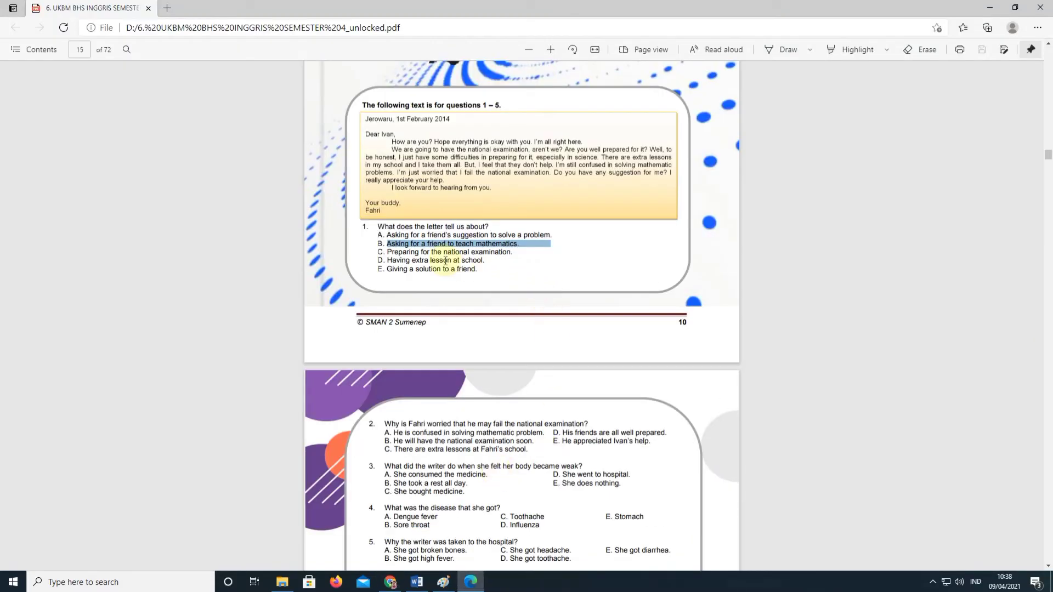
left_click_drag(388, 252, 512, 253)
key("ctrl+c")
key("alt+Tab")
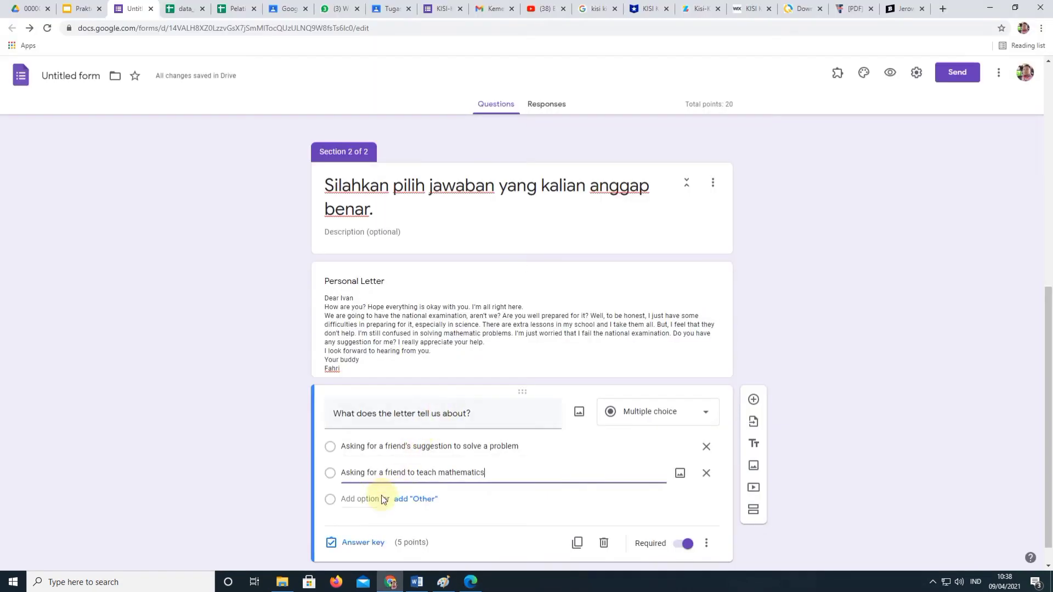
left_click(368, 496)
type("Preparing for the national e")
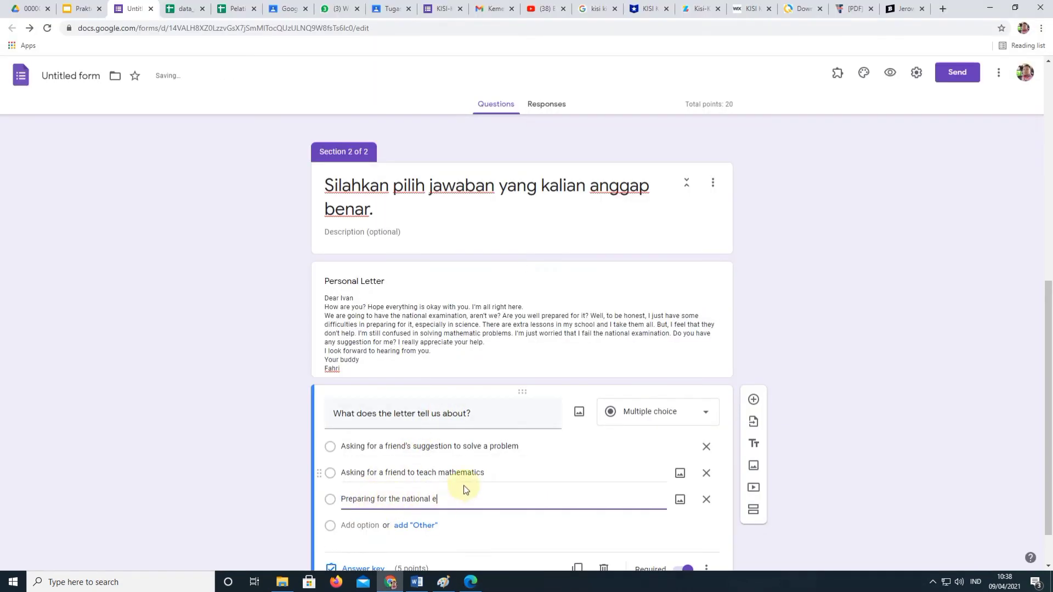
key("alt+Tab")
key("alt+Tab")
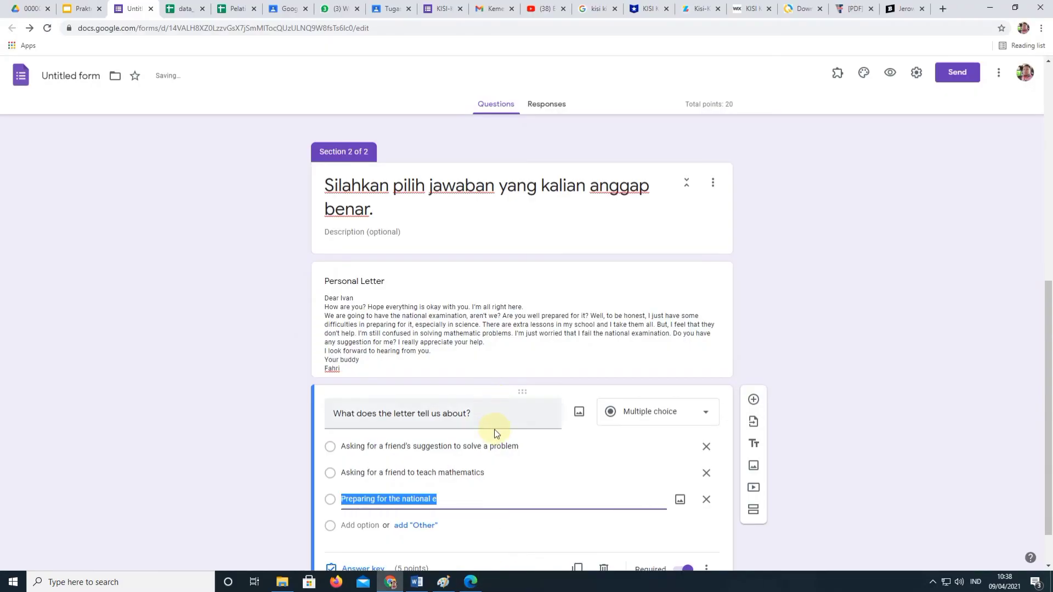
key("Right")
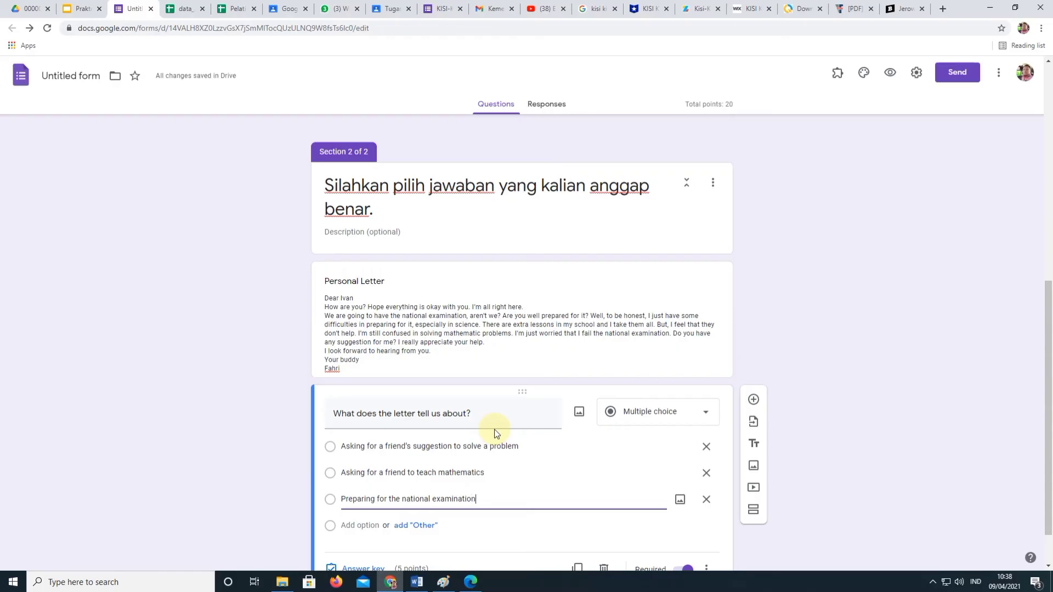
Take answer D from the PDF in Edge and add "Having extra lesson at school" as the fourth option in the Chrome form
key("alt+Tab")
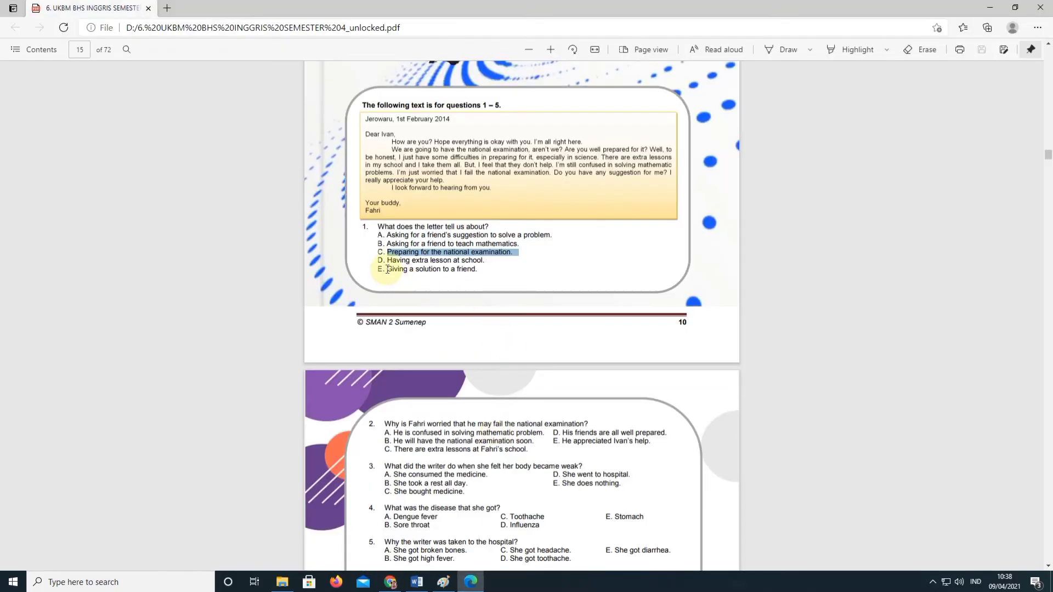
left_click_drag(387, 260, 478, 261)
left_click(385, 259)
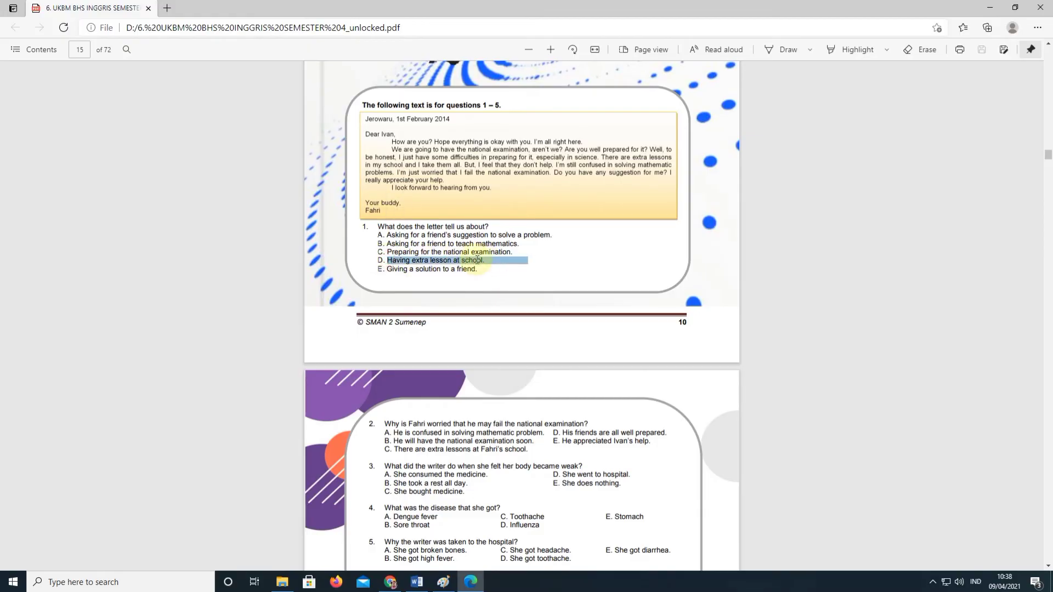
key("ctrl+c")
key("alt+Tab")
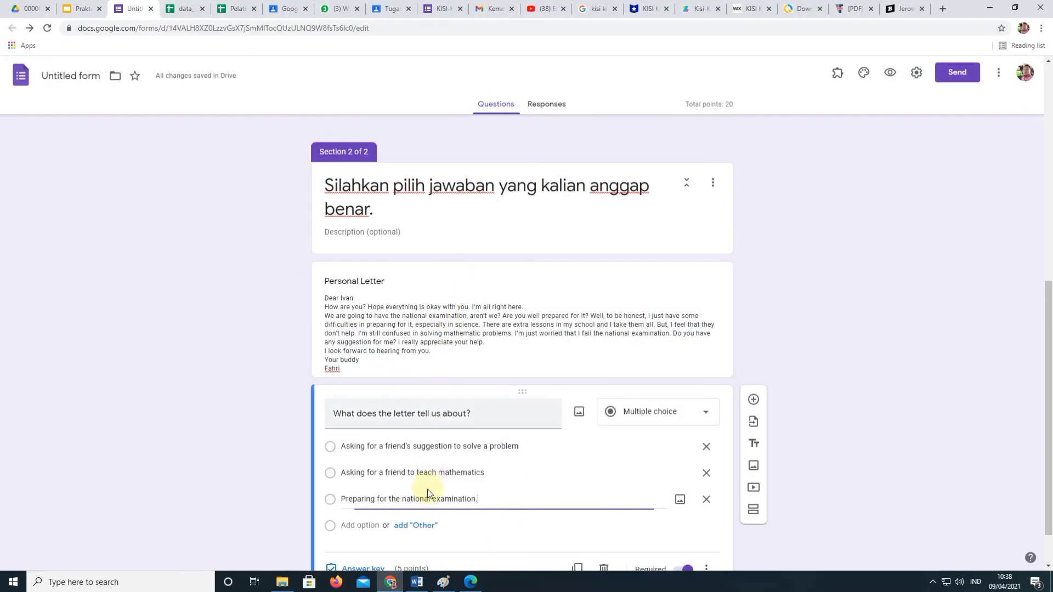
left_click(362, 524)
key("ctrl+v")
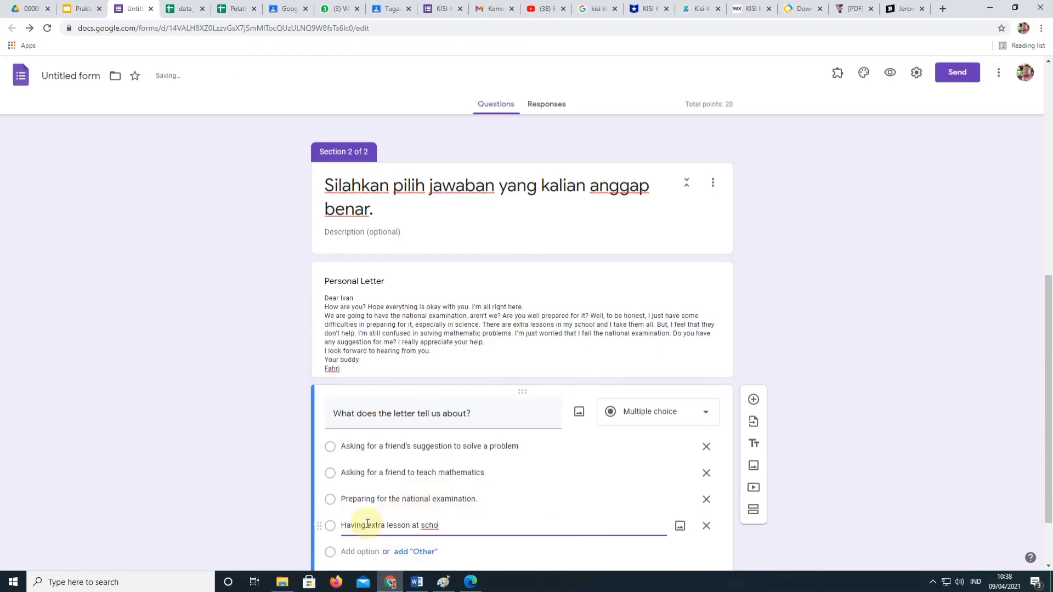
key("alt+Tab")
key("alt+Tab")
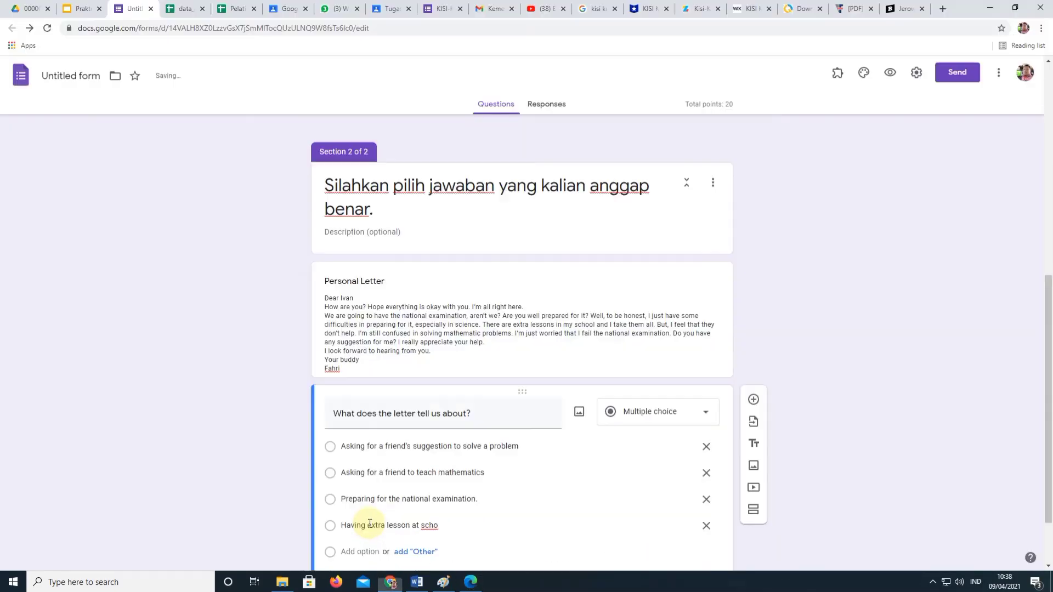
key("ctrl+a")
key("ctrl+v")
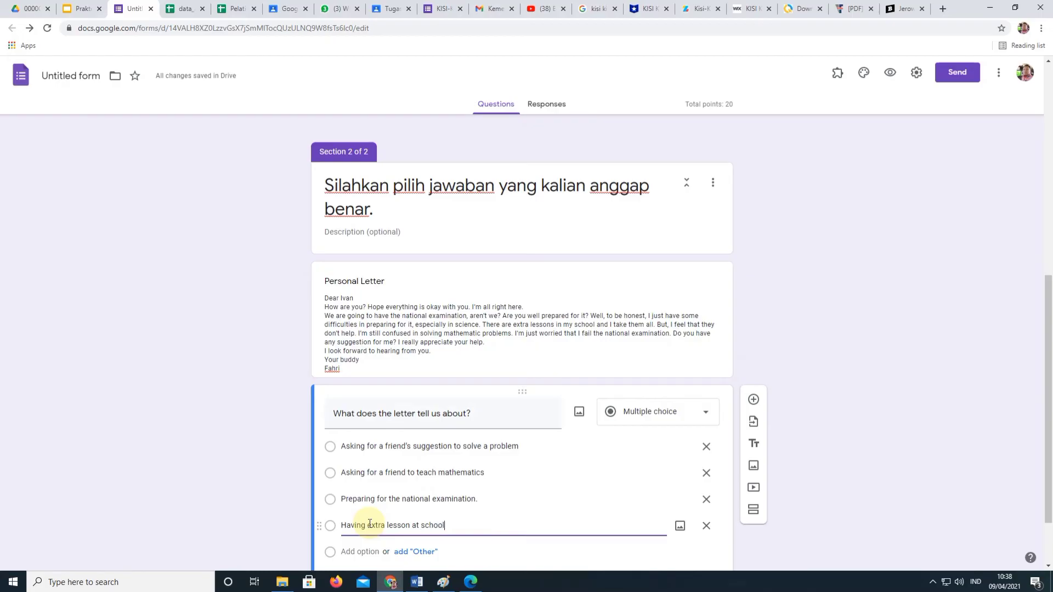
Take answer E from the PDF in Edge and add "Giving a solution to a friend." as the fifth option in the Chrome form
key("alt+Tab")
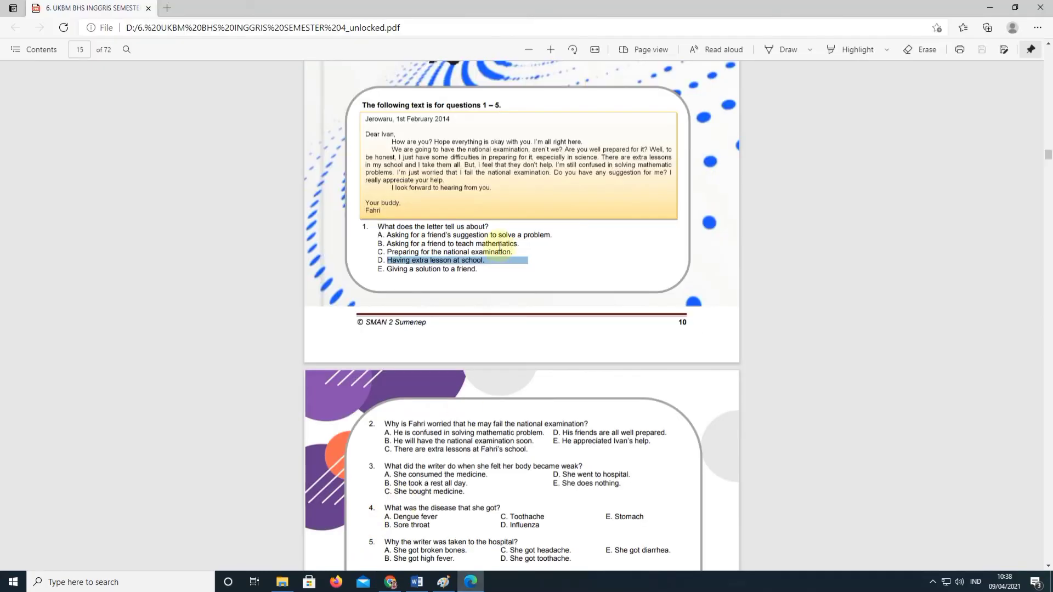
triple_click(392, 270)
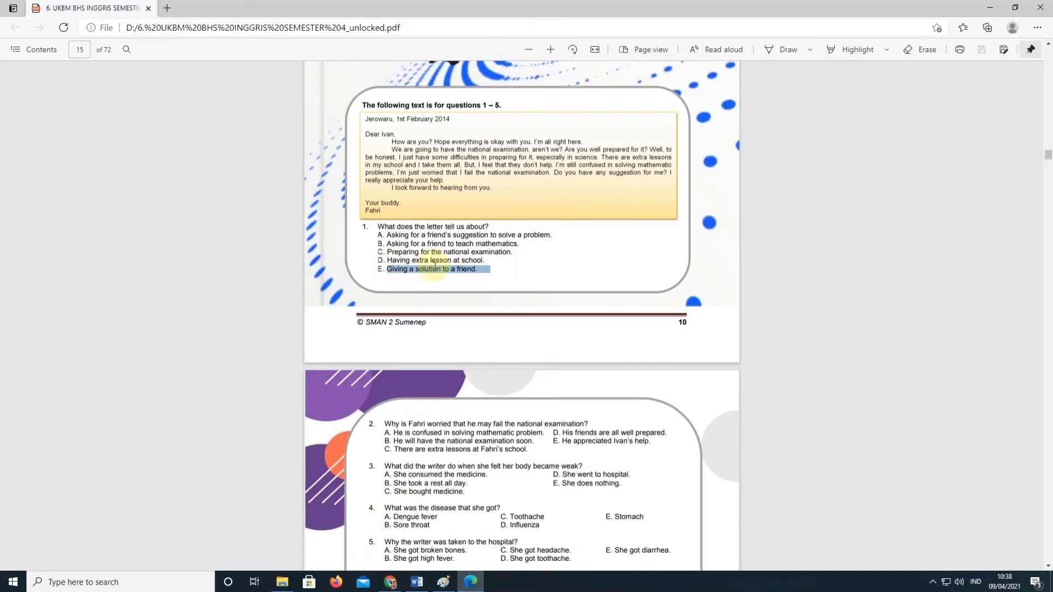
key("alt+Tab")
left_click(364, 550)
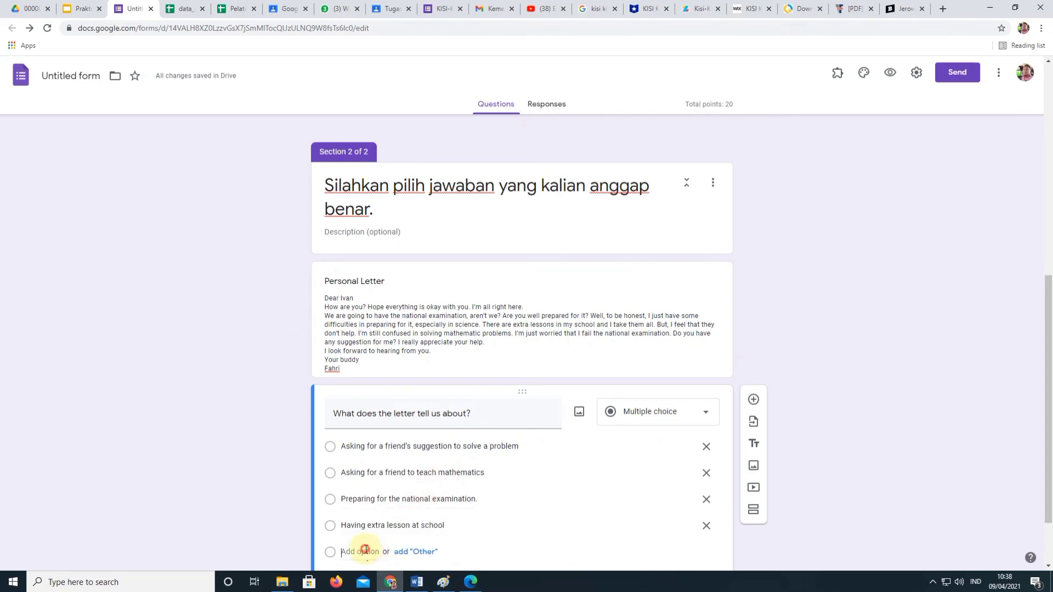
type("Giving a soluti")
scroll(618, 466, "down", 2)
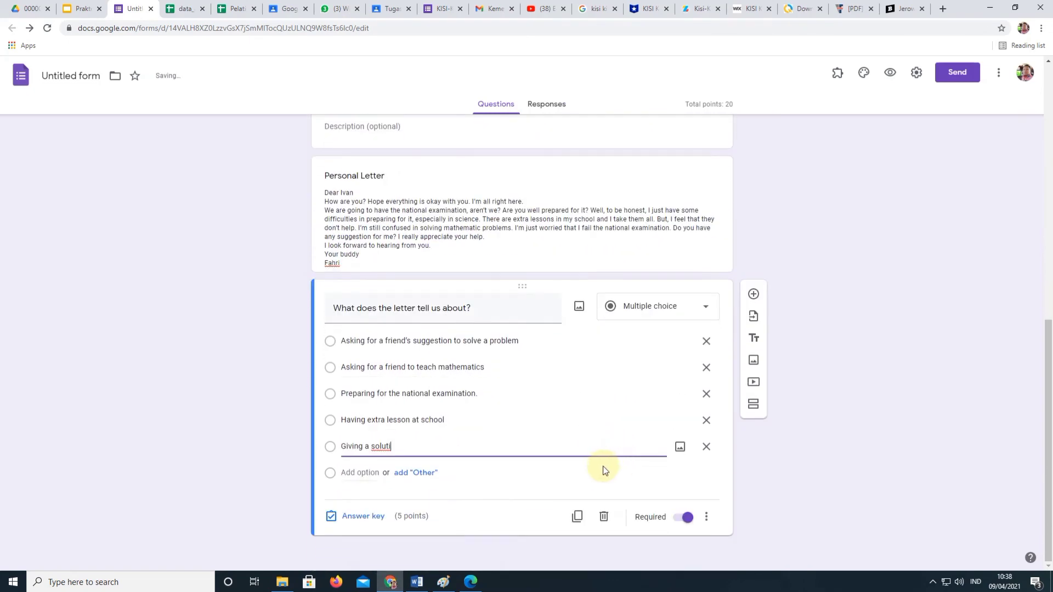
key("alt+Tab")
key("alt+Tab")
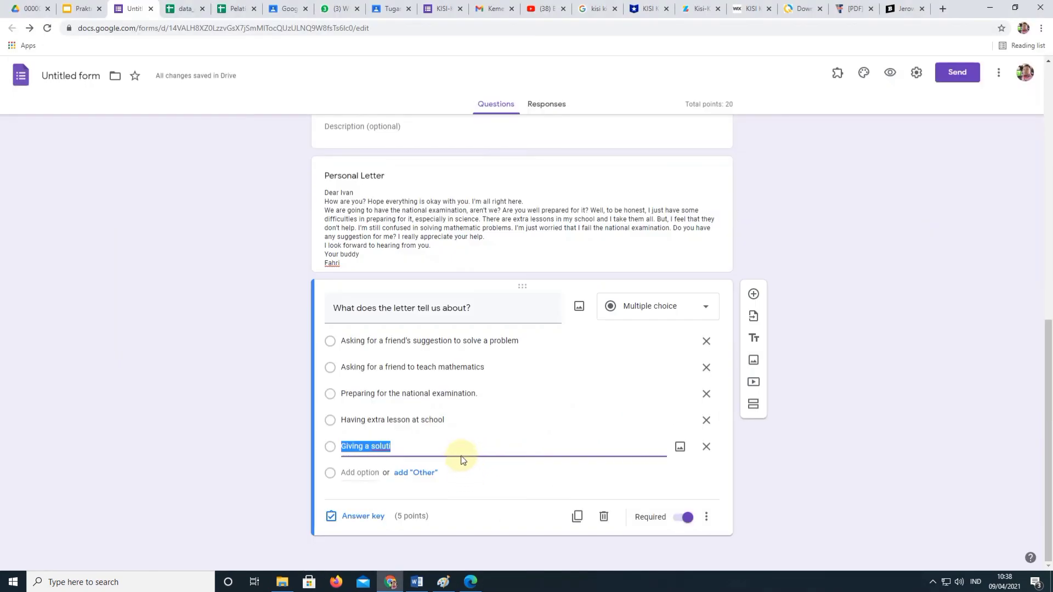
left_click(462, 447)
type("on to a friend.")
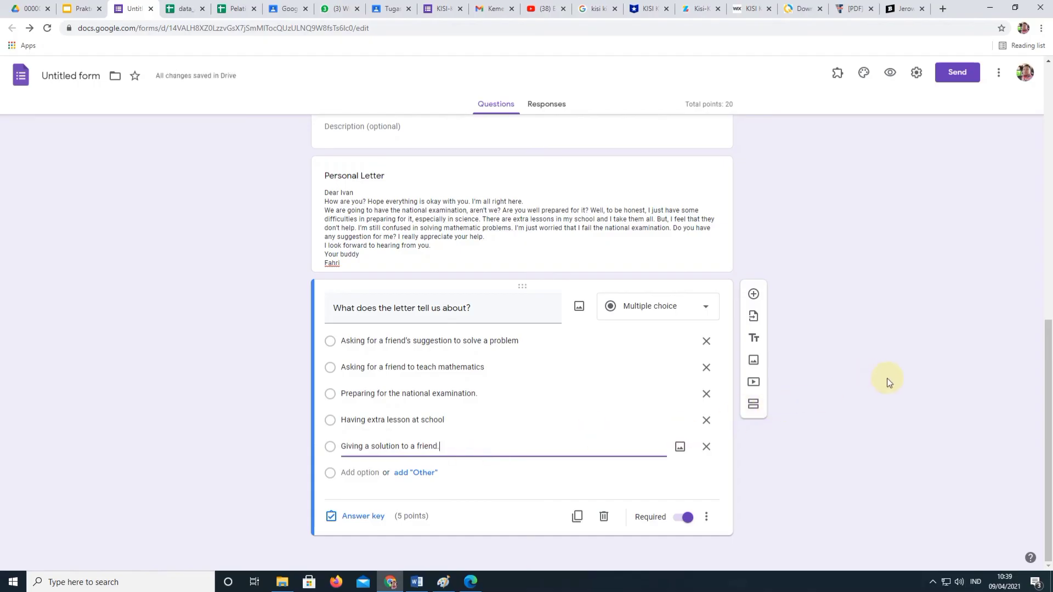
Mark "Asking for a friend's suggestion to solve a problem" as the correct answer in the question's answer key
left_click(357, 520)
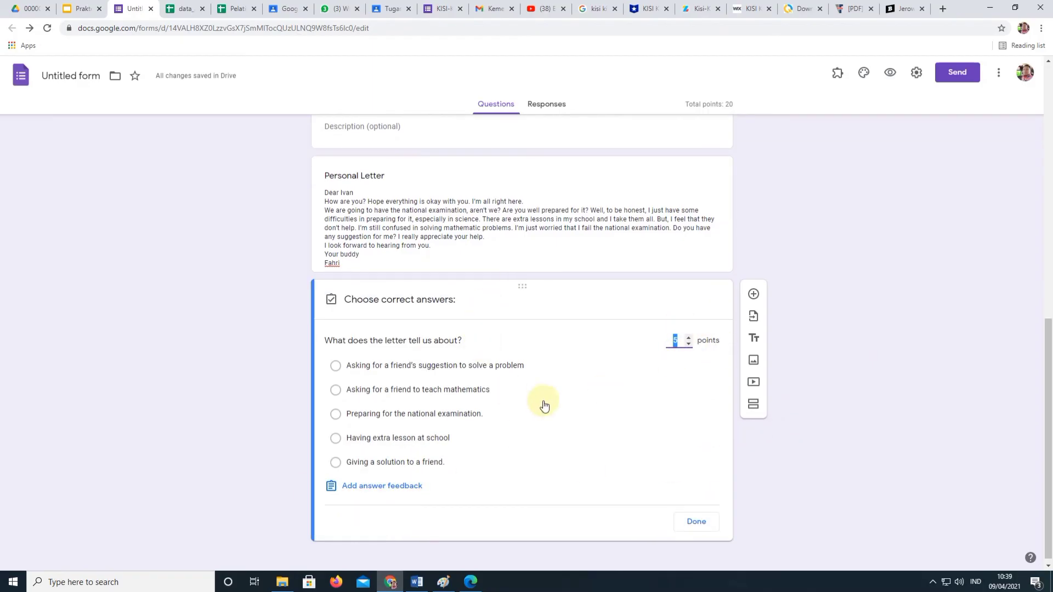
left_click(335, 366)
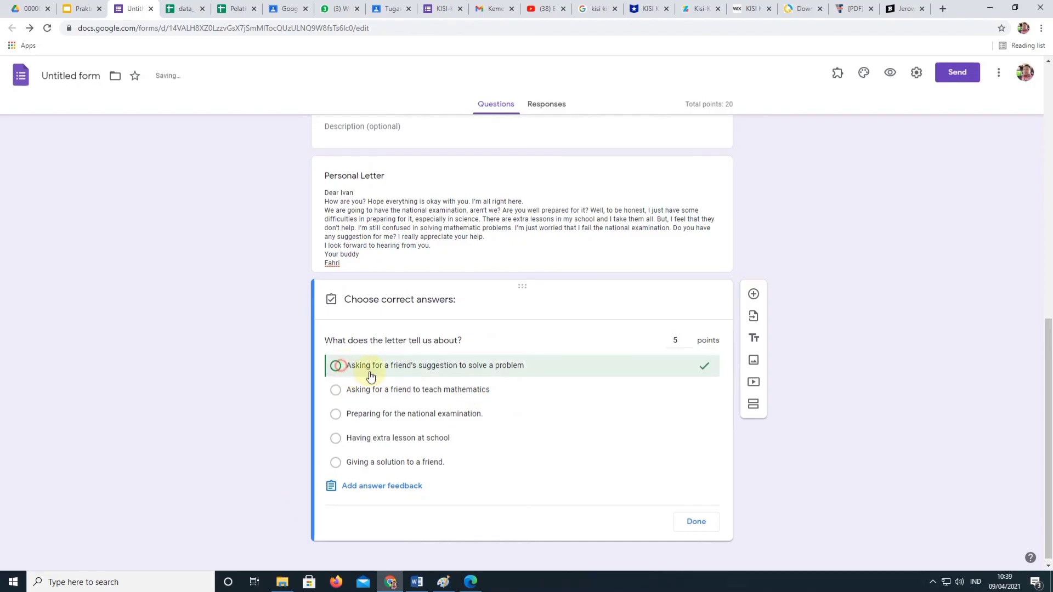
left_click(695, 523)
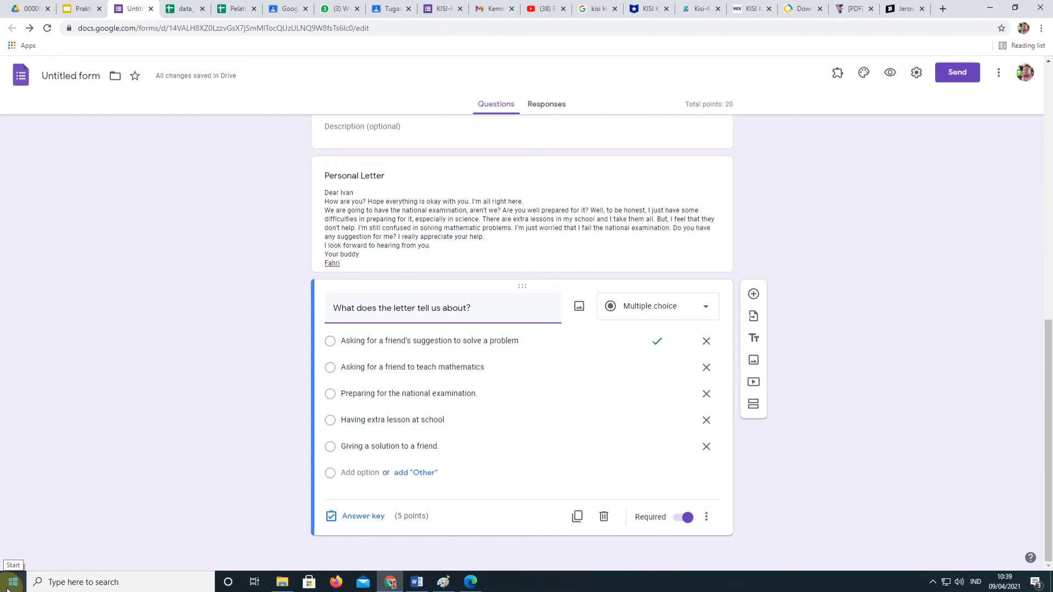
Set the default quiz point value for new questions to 4 and save the default settings
left_click(998, 73)
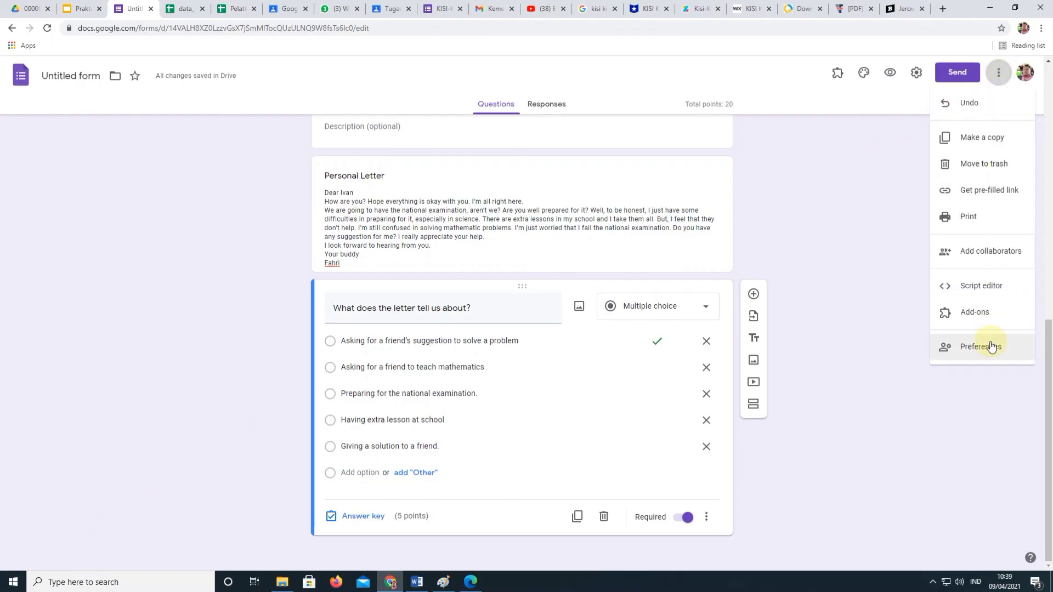
left_click(990, 346)
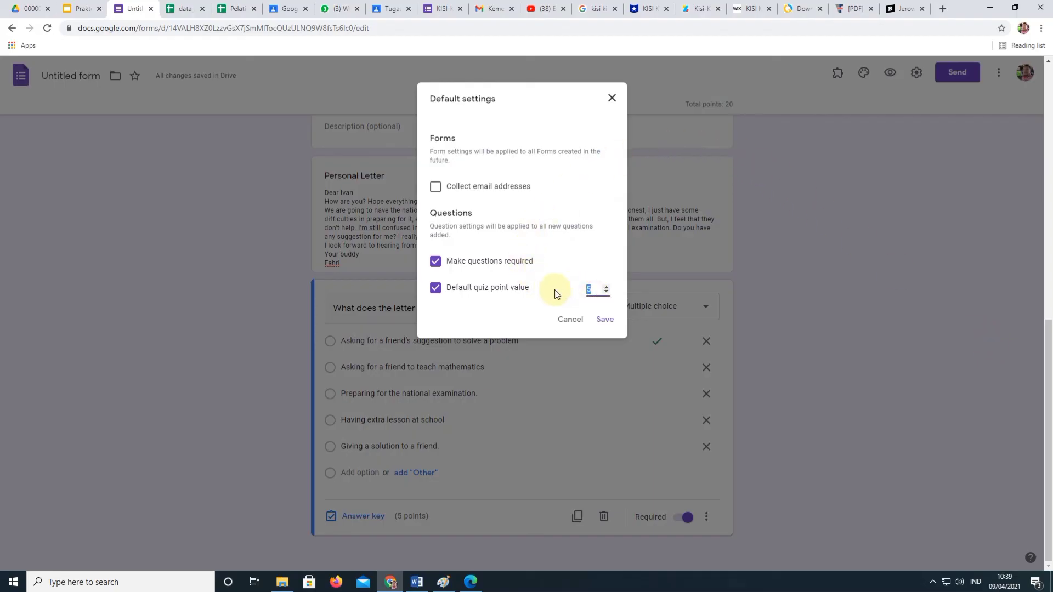
type("4")
left_click(603, 323)
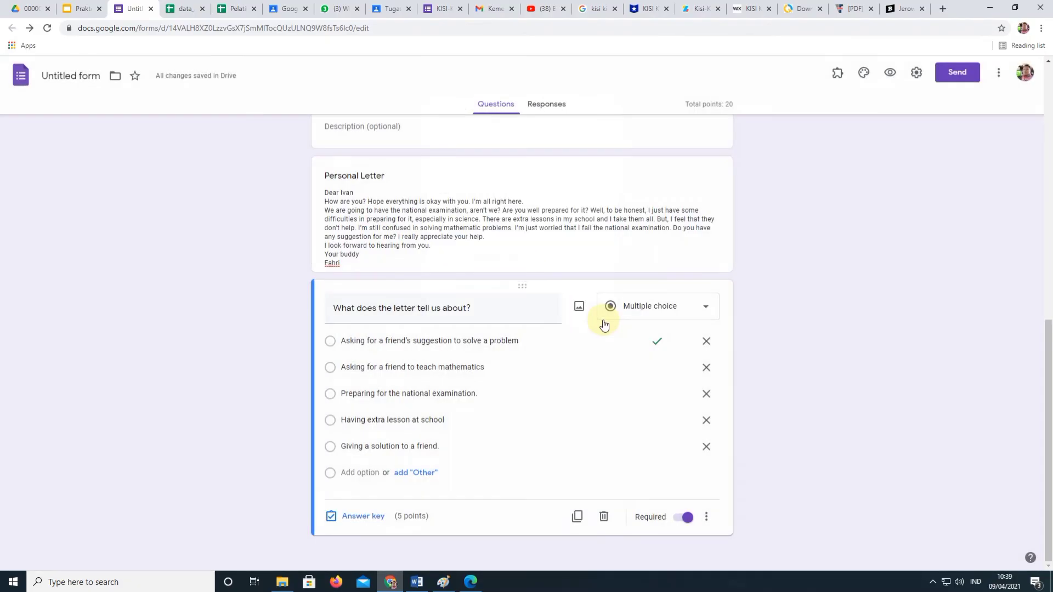
Set the "What does the letter tell us about?" question to 4 points in its answer key
left_click(365, 518)
left_click(688, 346)
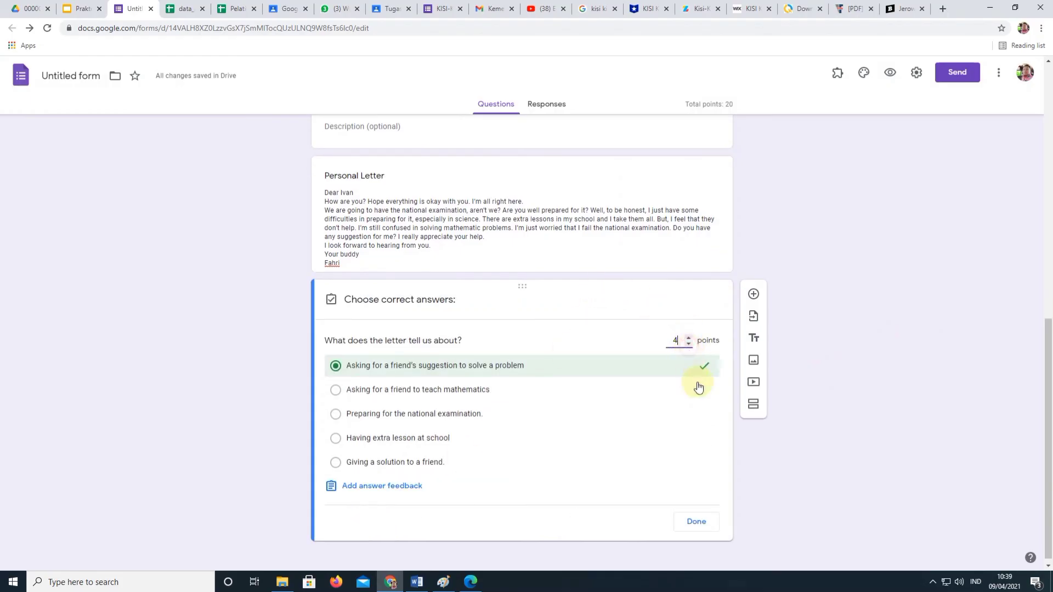
left_click(697, 522)
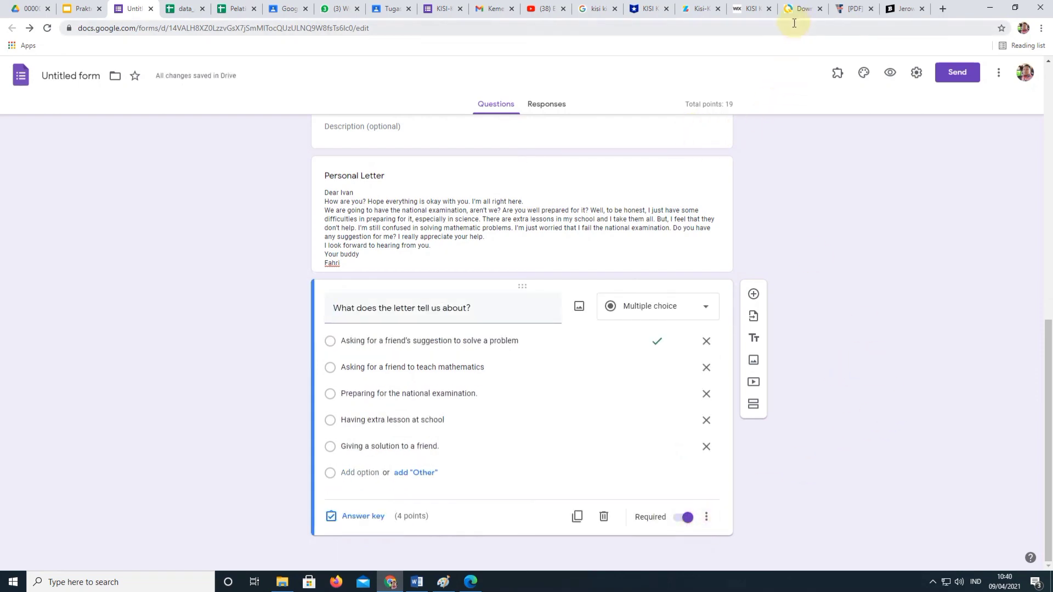
Copy the text of question 2 from the PDF in Edge and add a new question at the end of the Chrome form
key("alt+Tab")
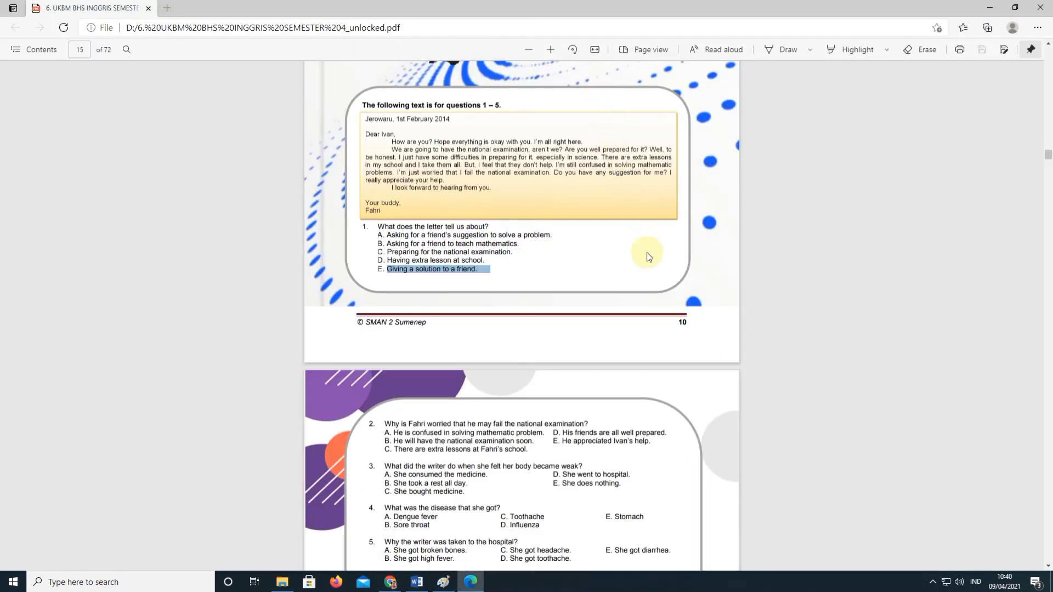
scroll(649, 256, "down", 3)
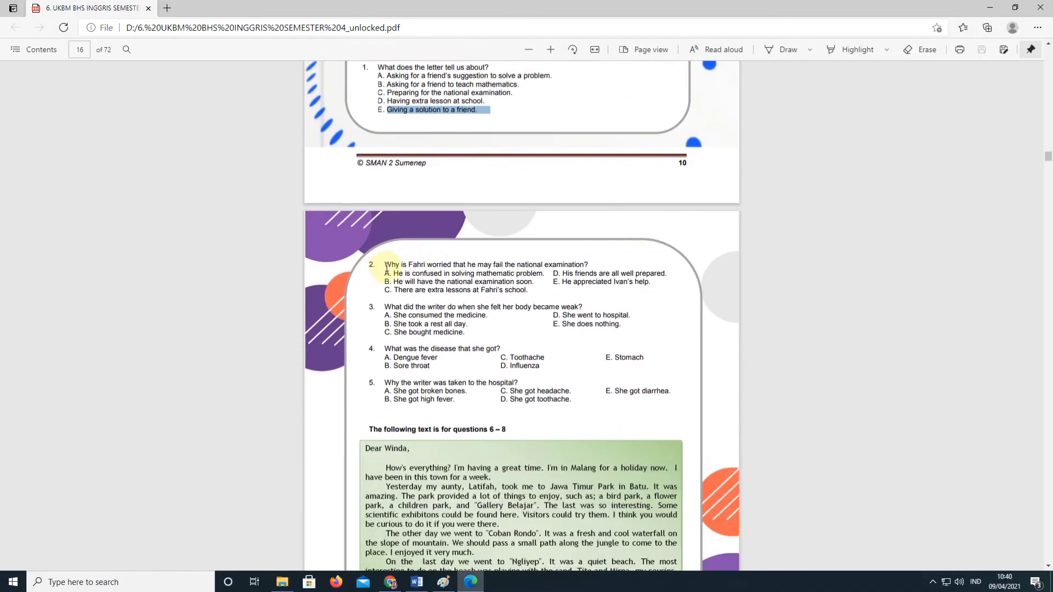
left_click_drag(386, 268, 552, 263)
key("ctrl+c")
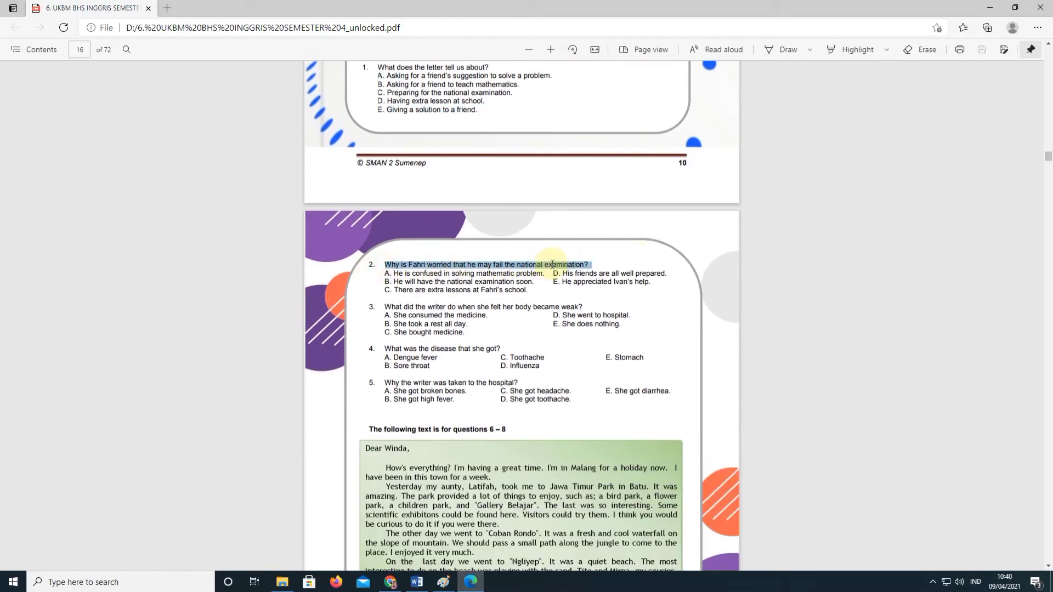
key("alt+Tab")
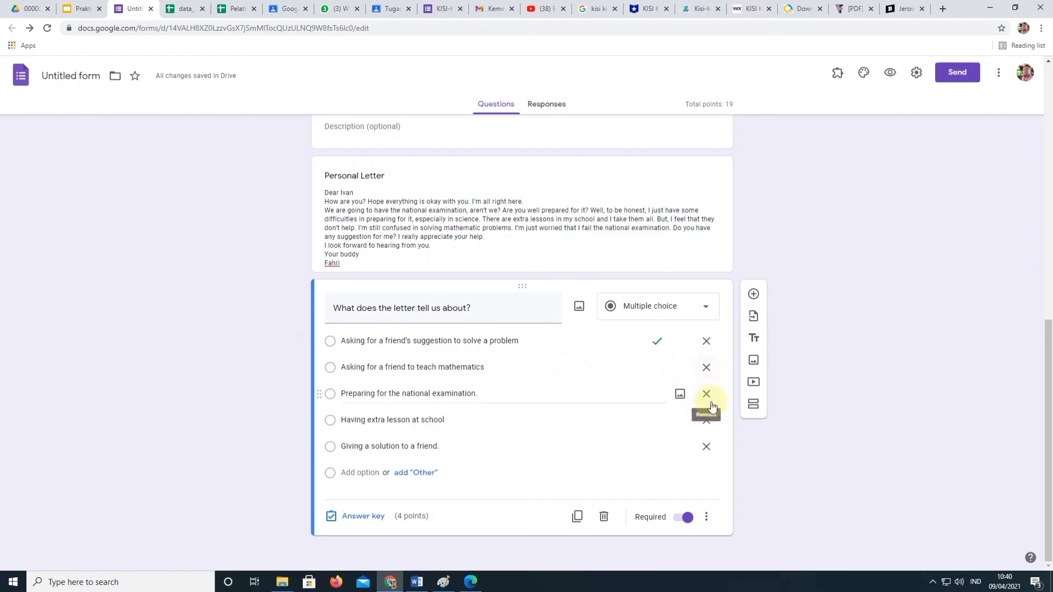
left_click(753, 294)
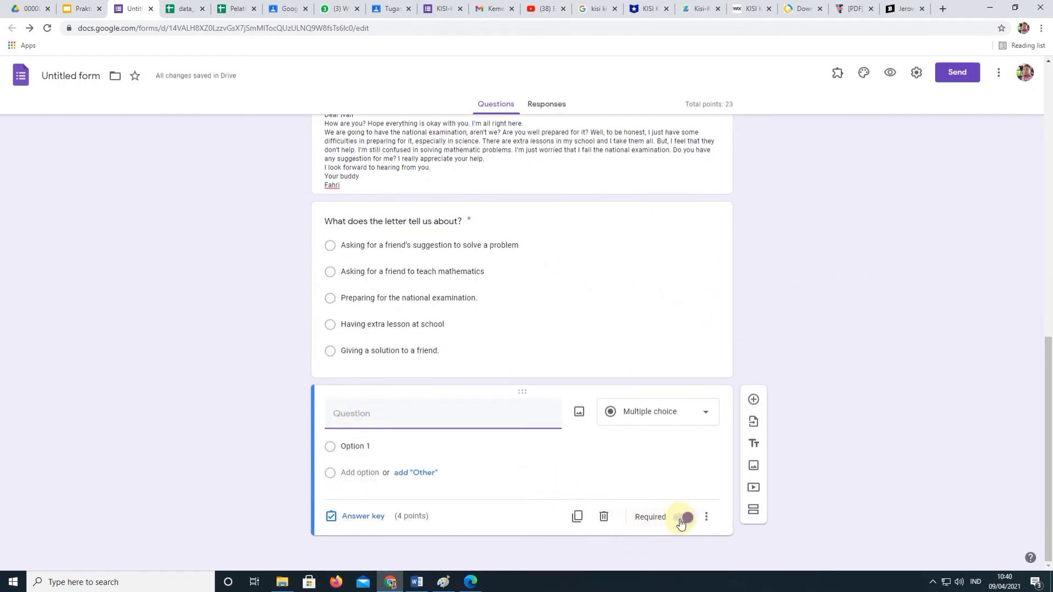
Turn off the default that makes new questions required and save the default settings
left_click(999, 92)
left_click(980, 346)
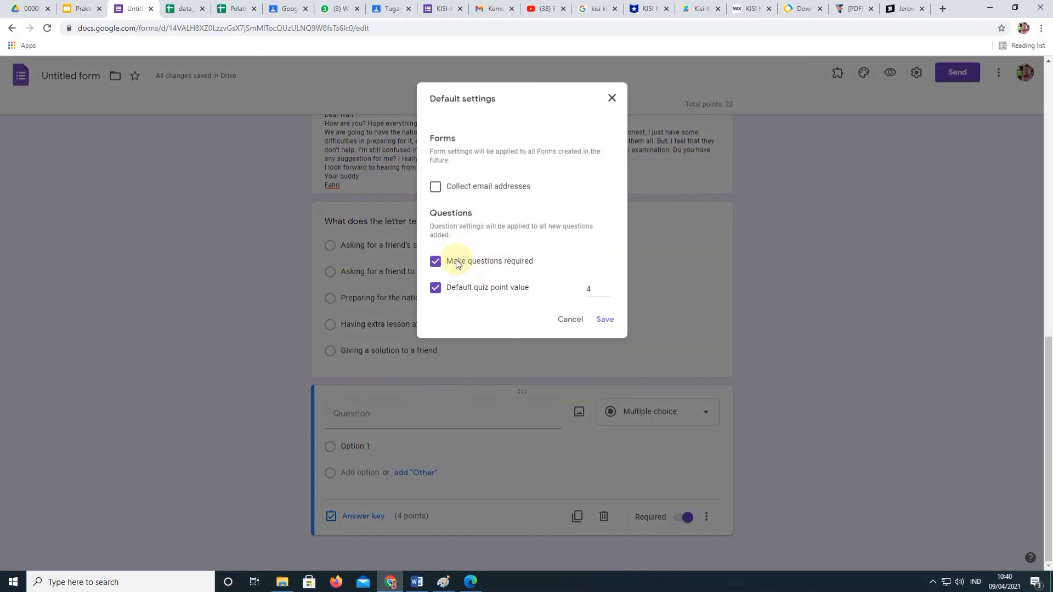
left_click(605, 320)
left_click(999, 72)
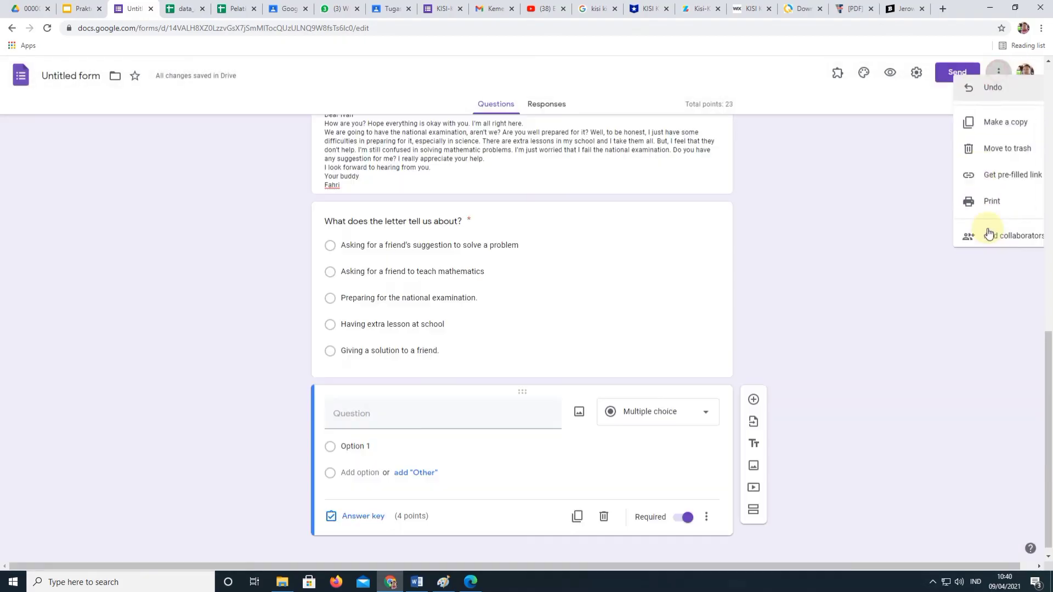
left_click(977, 348)
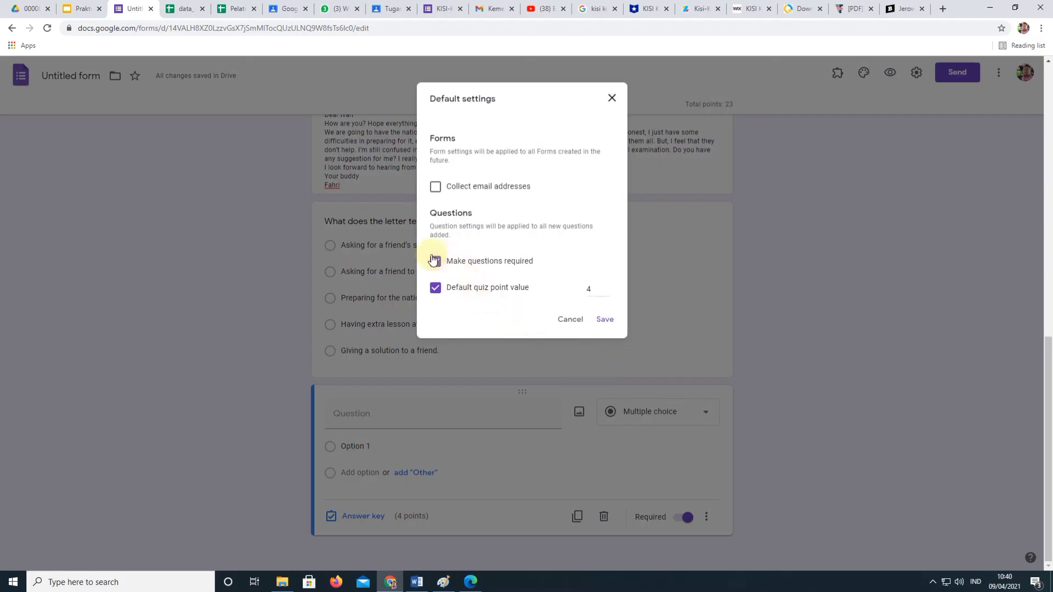
left_click(435, 261)
left_click(606, 320)
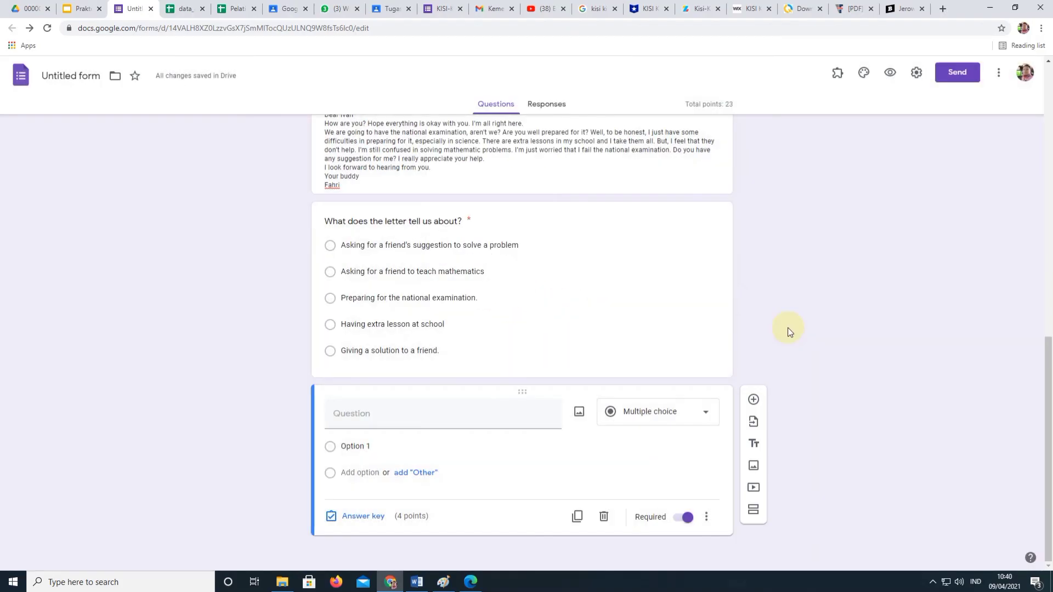
Add another blank question to try out the new required default, and delete it
left_click(755, 401)
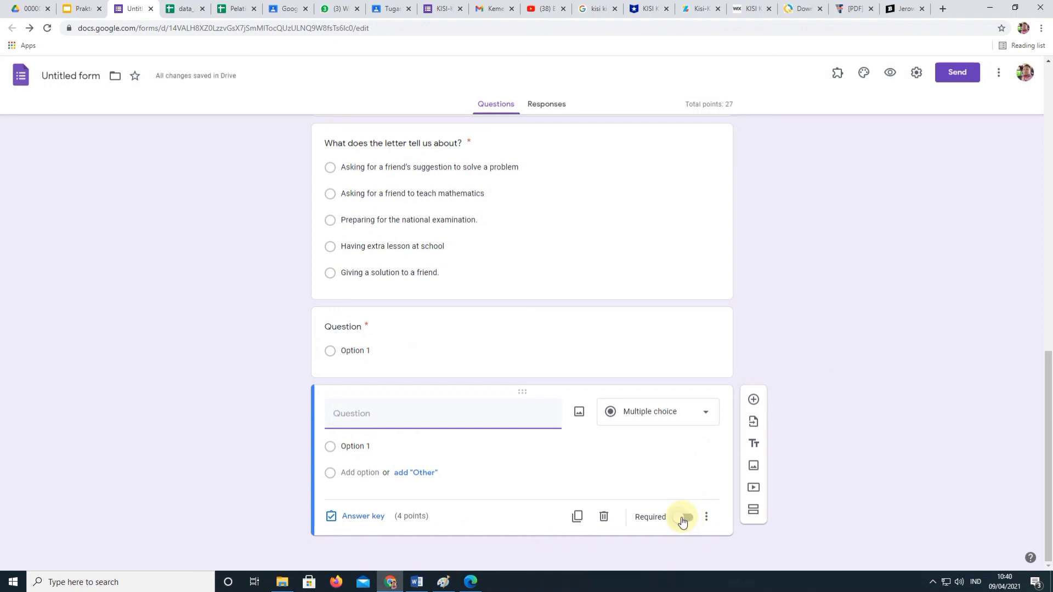
left_click(999, 79)
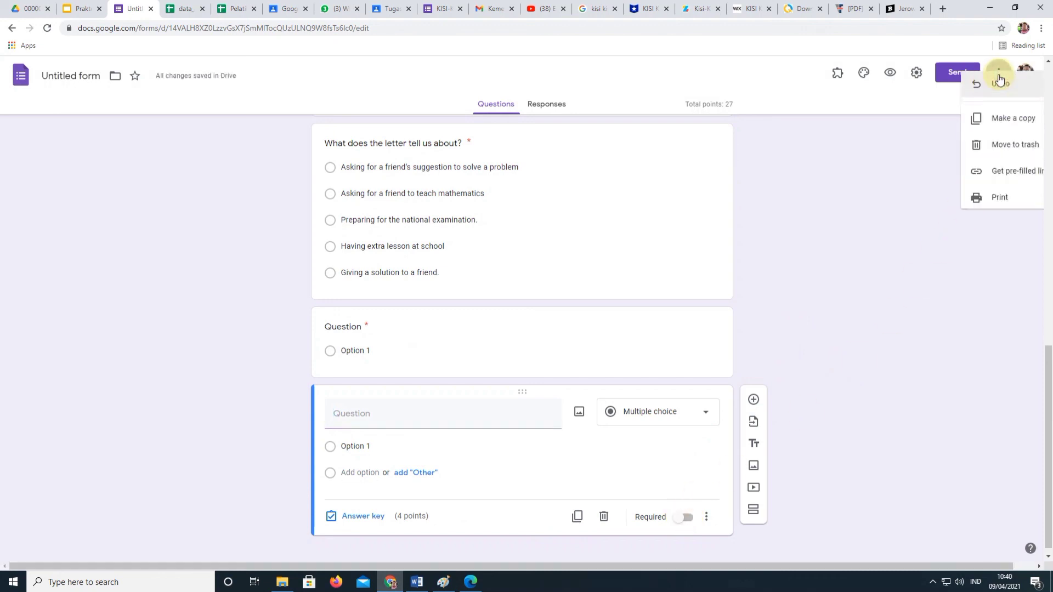
left_click(555, 529)
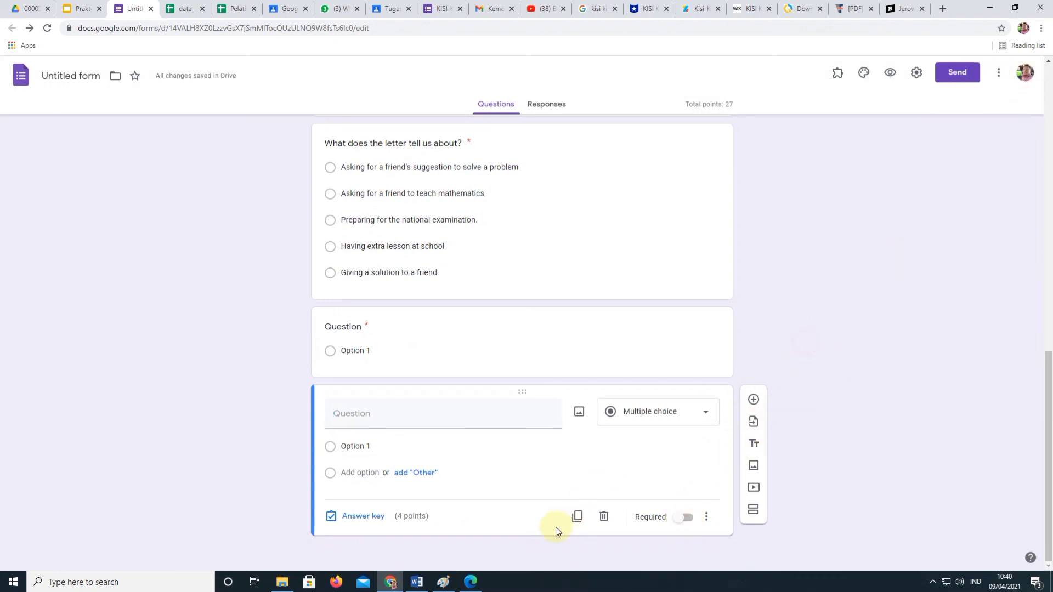
left_click(604, 517)
Fill in the new question with the PDF's full question 2, asking why the letter's writer is worried he may fail the national examination
left_click(489, 414)
key("ctrl+v")
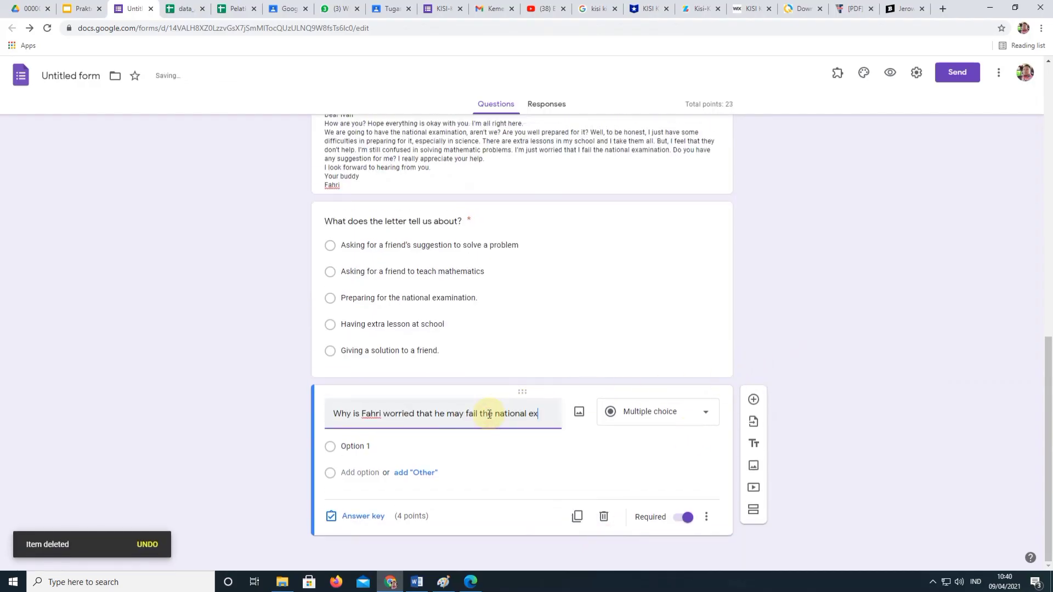
key("alt+Tab")
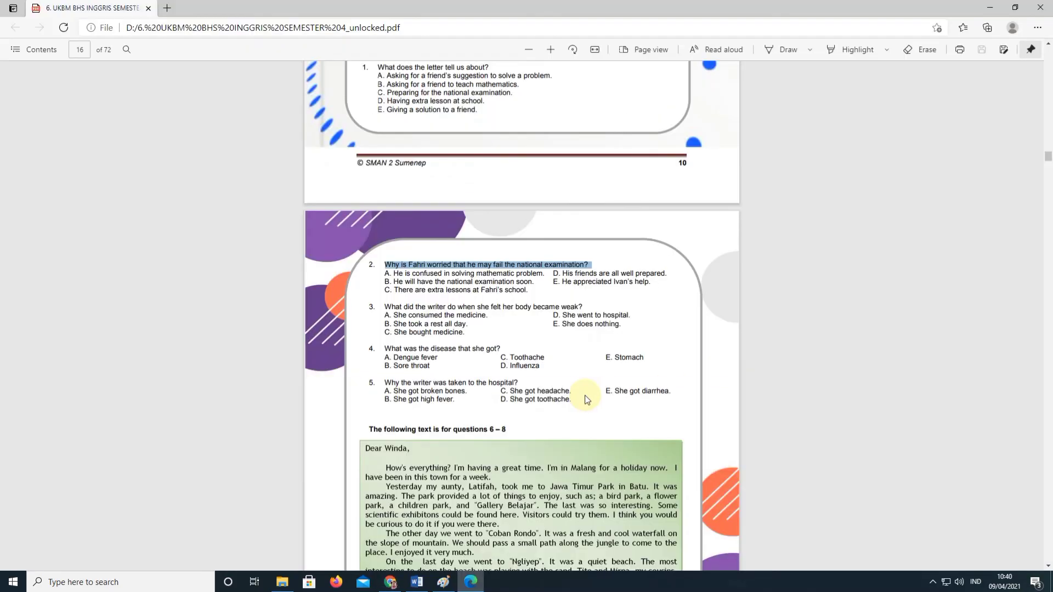
key("alt+Tab")
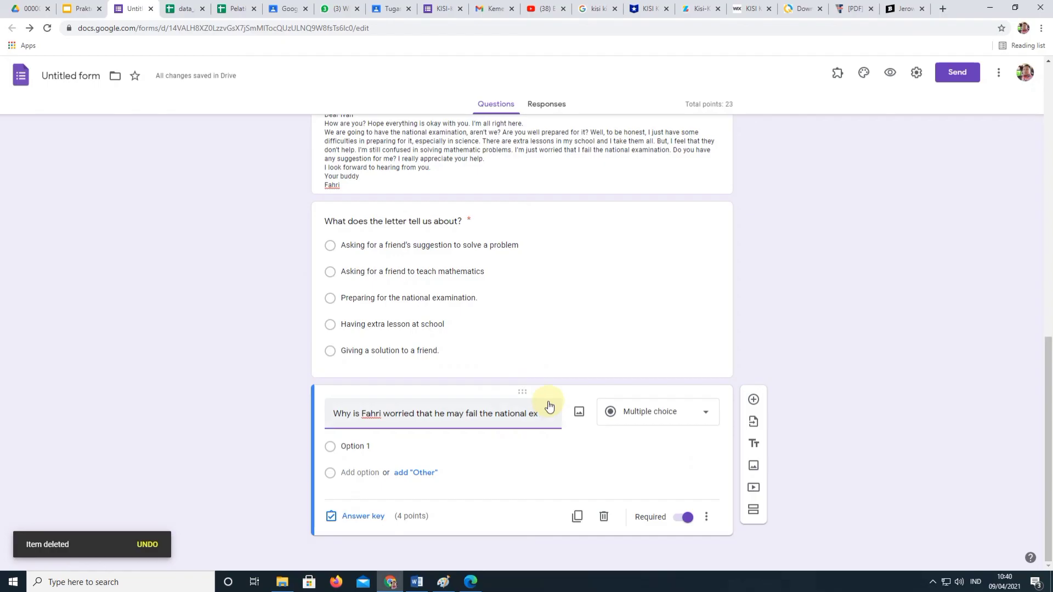
type("amination?")
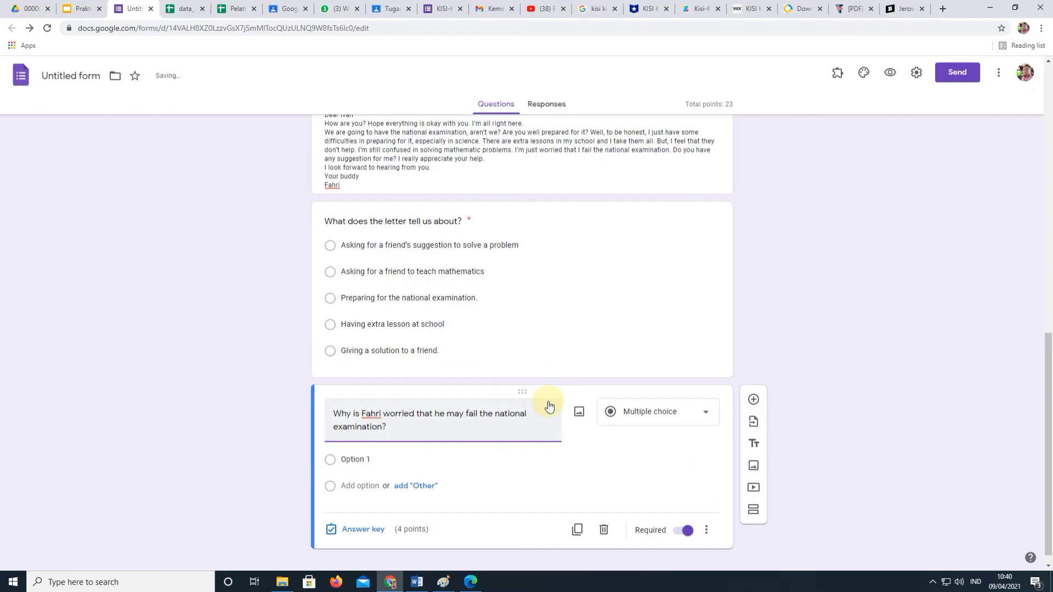
key("alt+Tab")
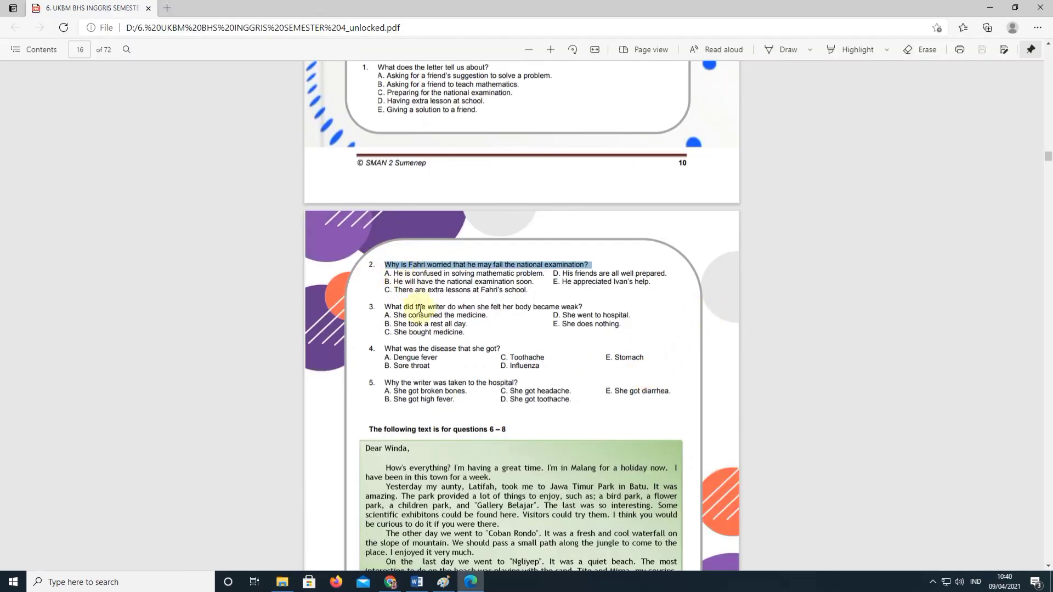
key("alt")
key("alt+Tab")
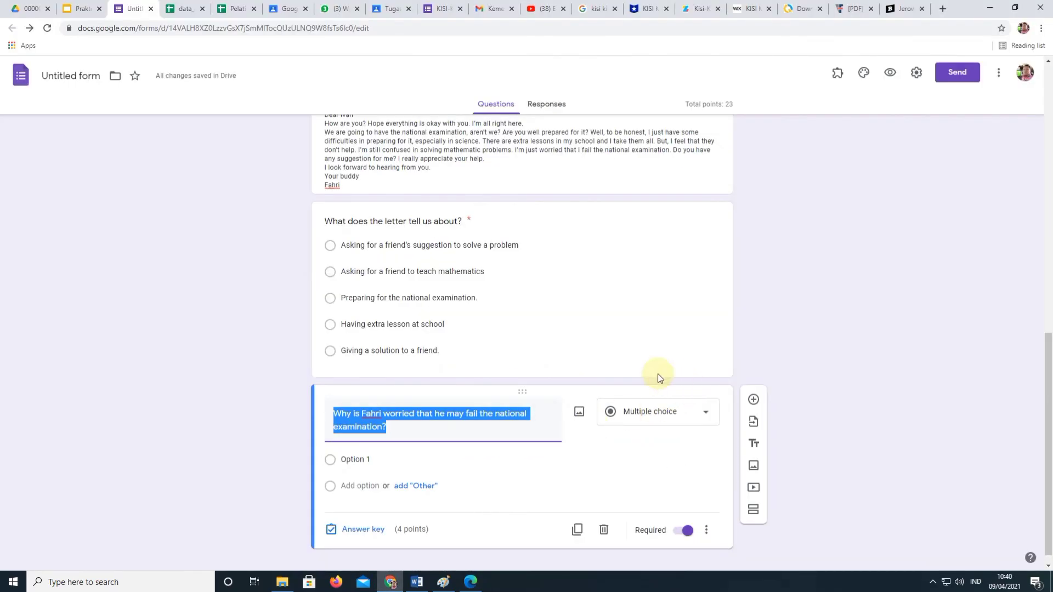
scroll(575, 324, "up", 2)
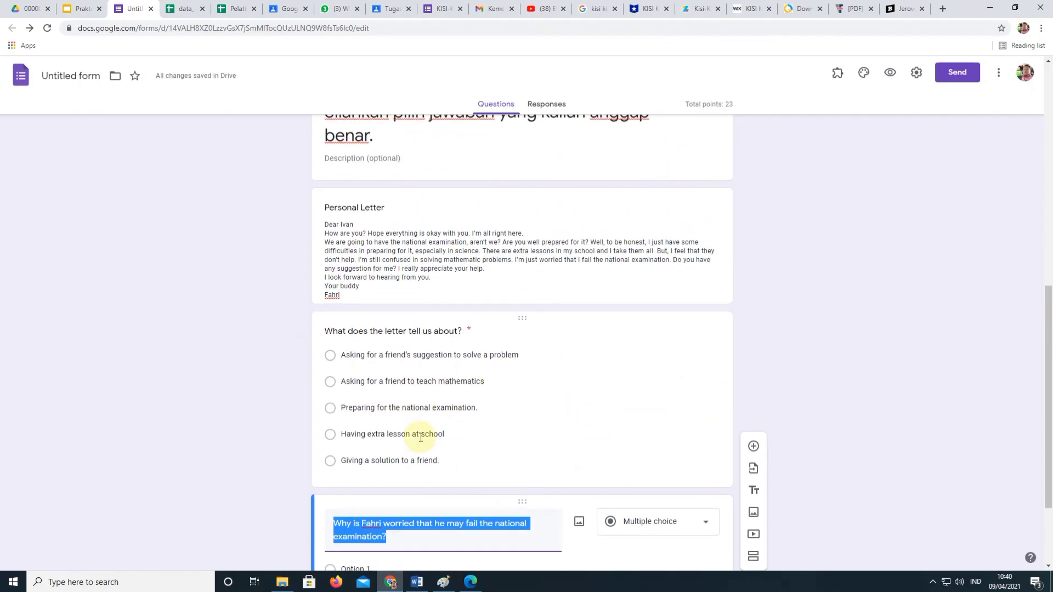